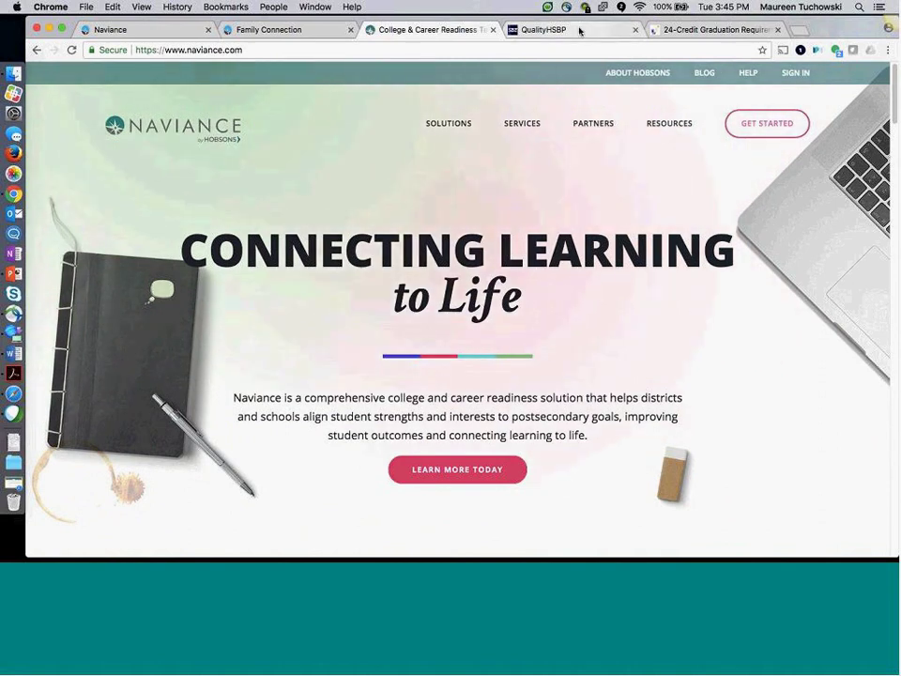
View the High School and Beyond plan PDF and the 24-Credit Graduation Requirement Task Force page
{"action": "left_click", "coordinate": [579, 31]}
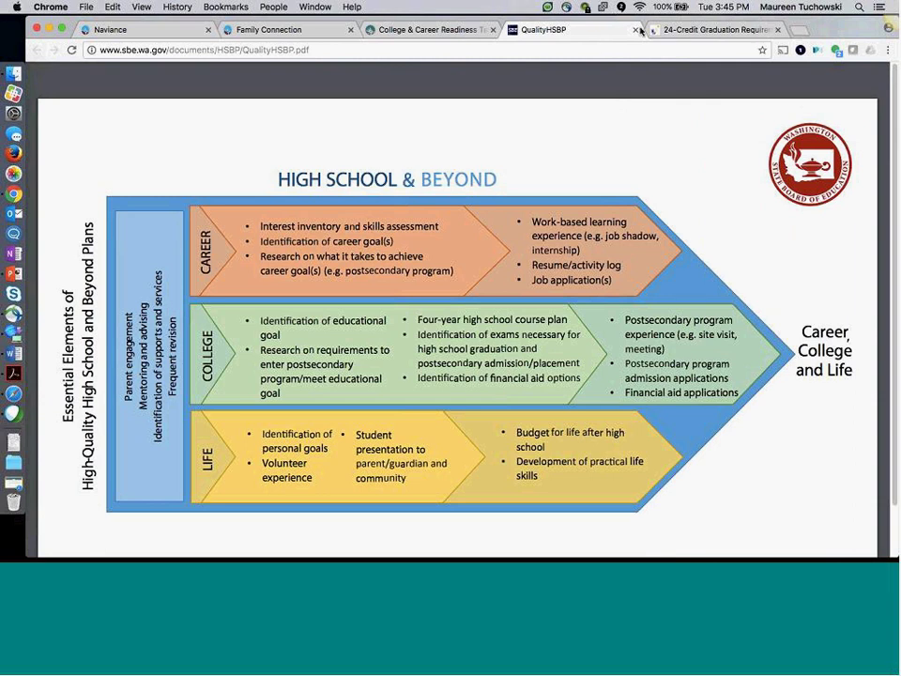
{"action": "left_click", "coordinate": [685, 34]}
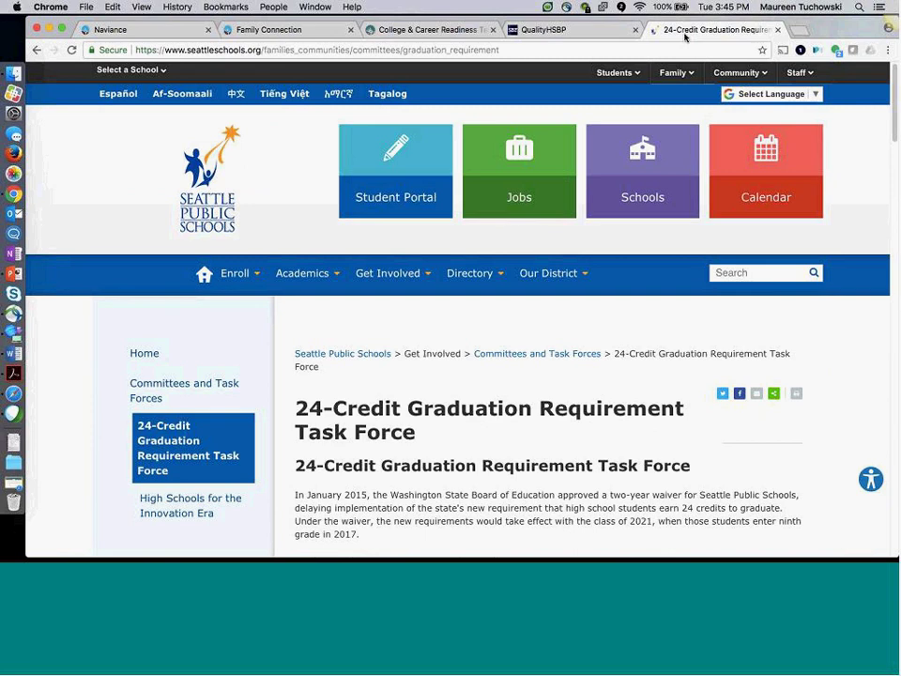
Examine the Family Connection home page's high school graduation, college readiness and career readiness resources, then return to its beginning
{"action": "left_click", "coordinate": [286, 31]}
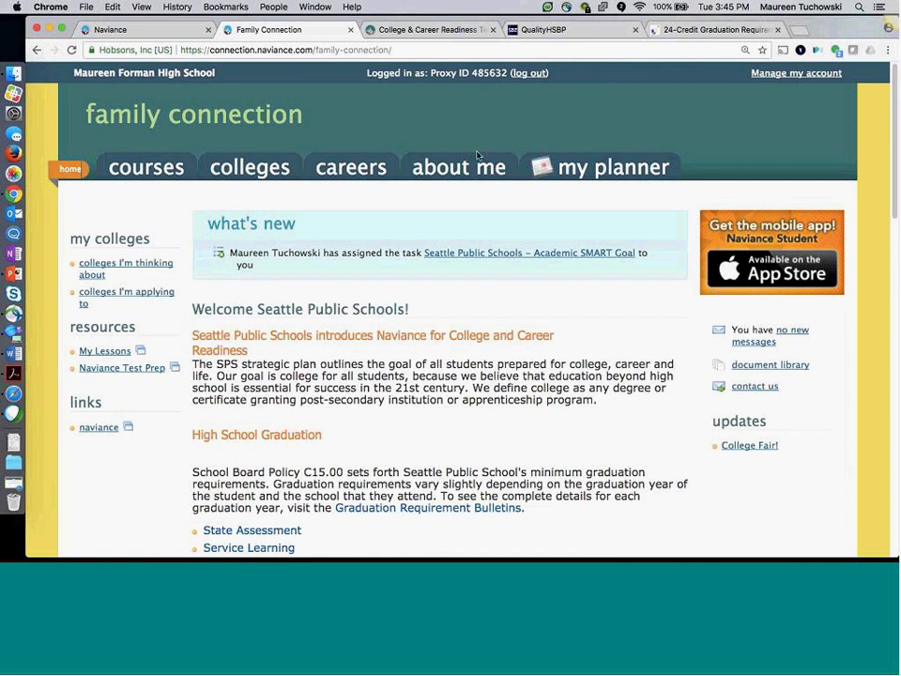
{"action": "scroll", "coordinate": [460, 162], "scroll_direction": "down", "scroll_amount": 1}
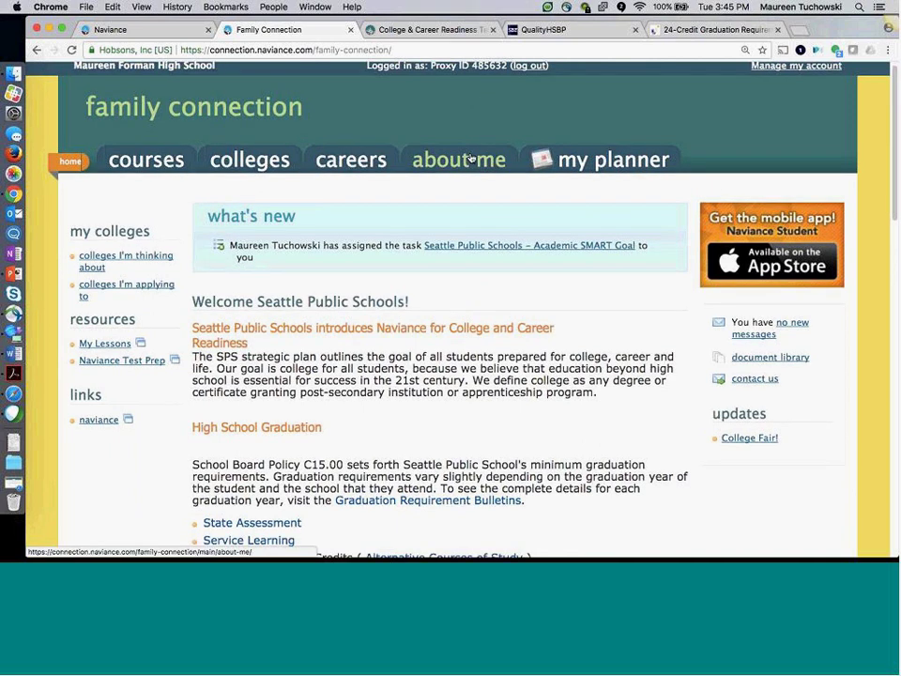
{"action": "scroll", "coordinate": [470, 160], "scroll_direction": "down", "scroll_amount": 3}
{"action": "scroll", "coordinate": [470, 160], "scroll_direction": "down", "scroll_amount": 2}
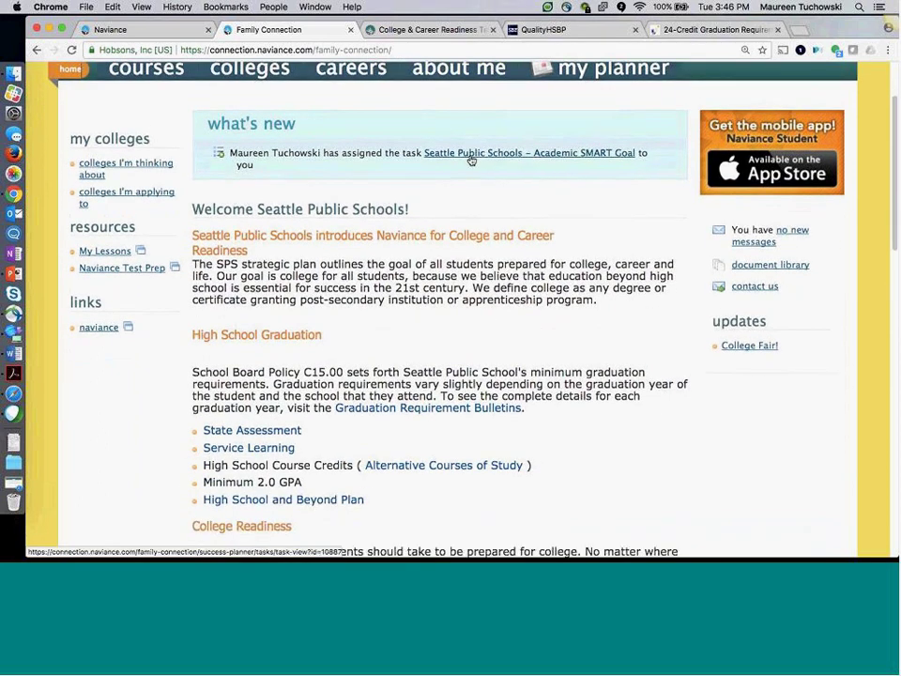
{"action": "scroll", "coordinate": [472, 159], "scroll_direction": "down", "scroll_amount": 5}
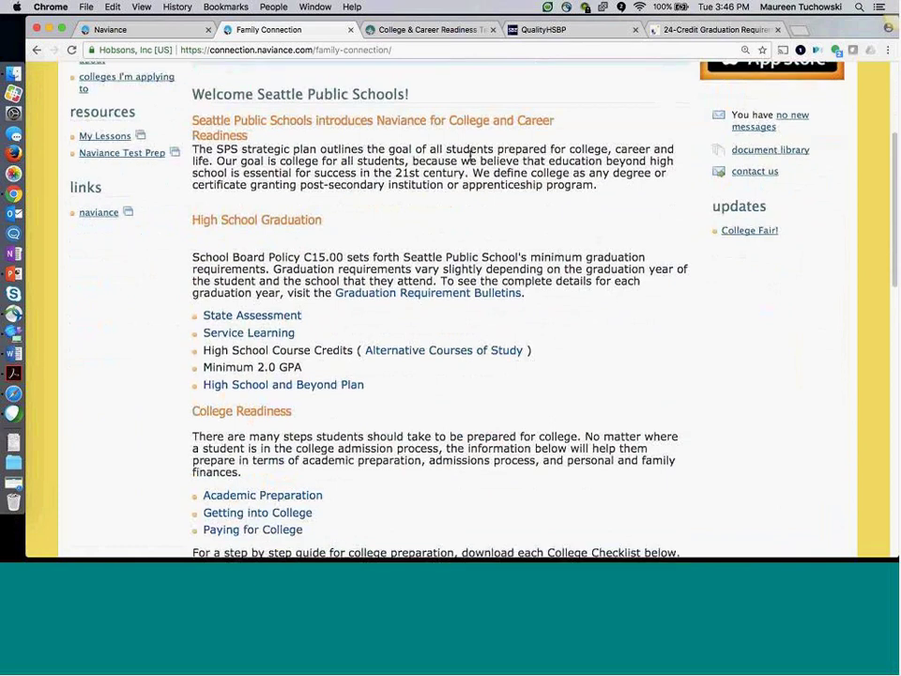
{"action": "scroll", "coordinate": [470, 156], "scroll_direction": "down", "scroll_amount": 8}
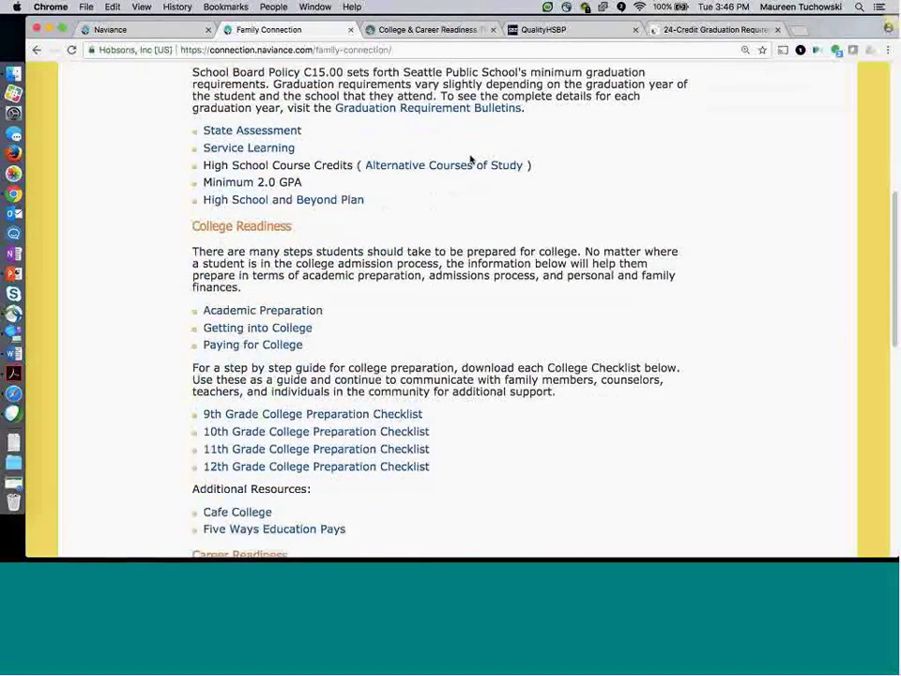
{"action": "scroll", "coordinate": [470, 160], "scroll_direction": "down", "scroll_amount": 3}
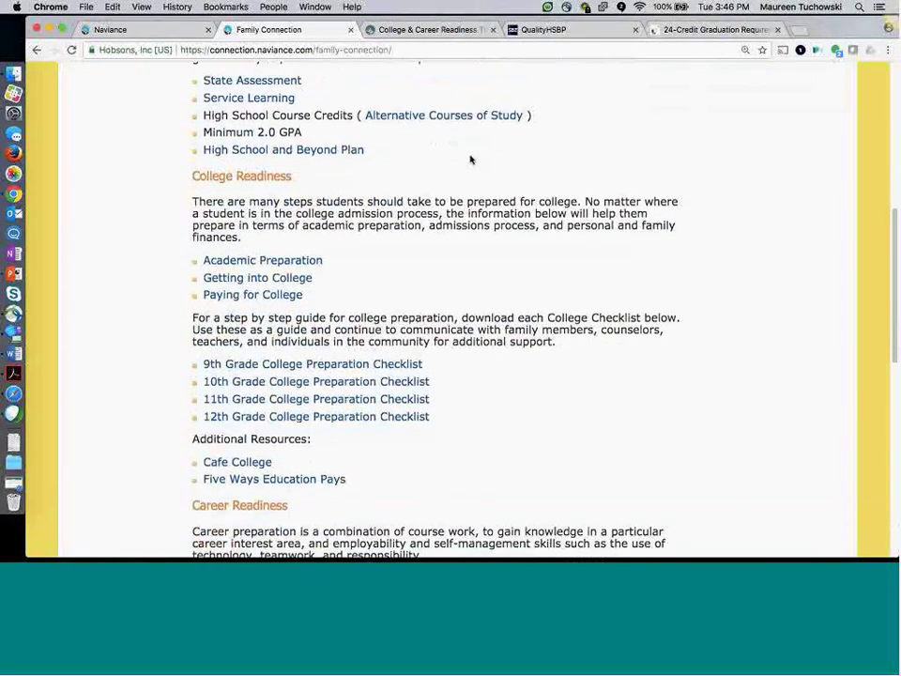
{"action": "scroll", "coordinate": [471, 159], "scroll_direction": "down", "scroll_amount": 4}
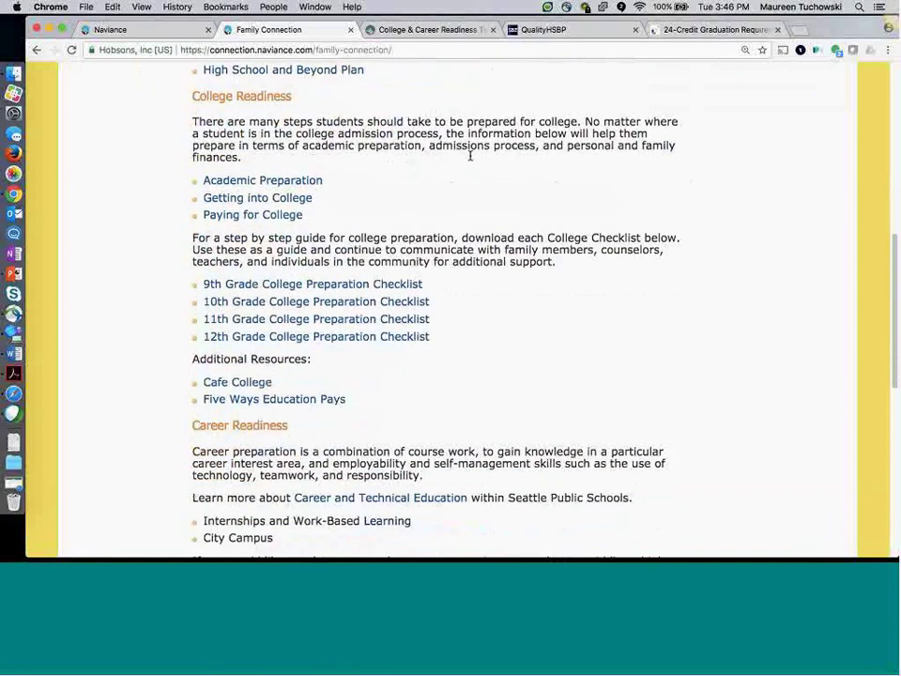
{"action": "scroll", "coordinate": [471, 160], "scroll_direction": "down", "scroll_amount": 4}
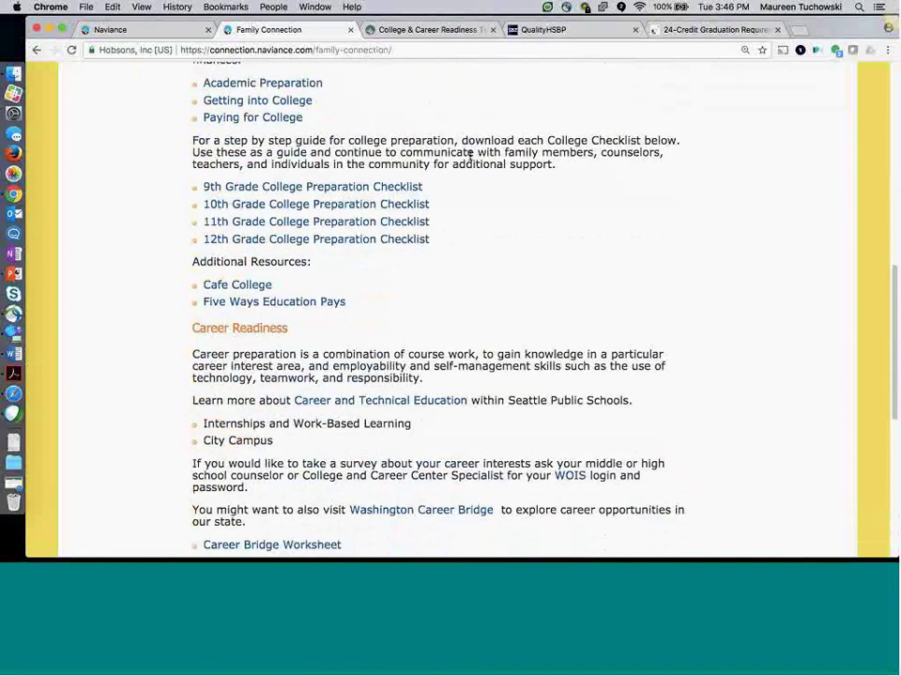
{"action": "scroll", "coordinate": [470, 159], "scroll_direction": "down", "scroll_amount": 5}
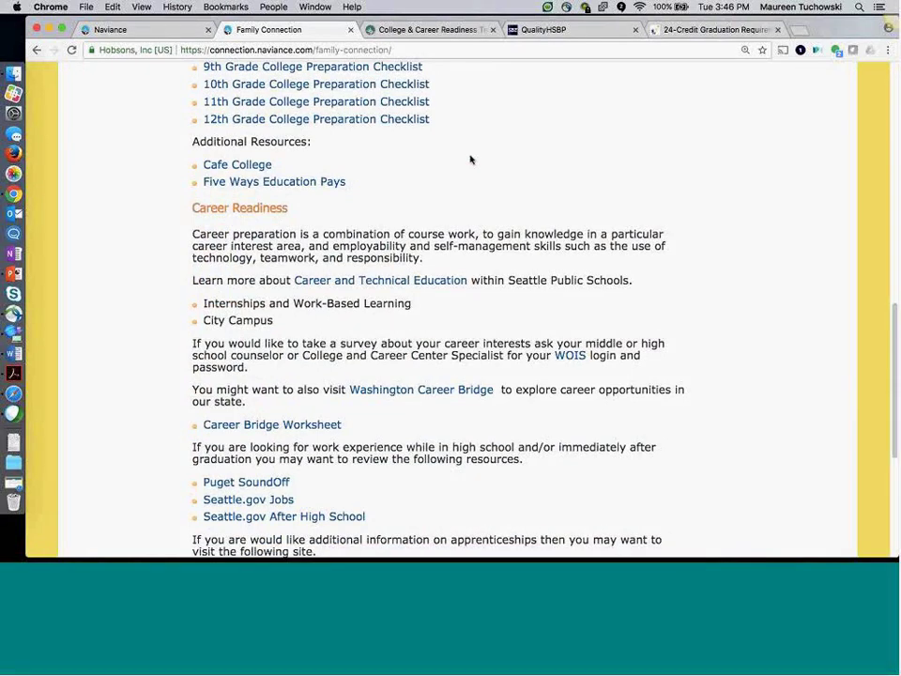
{"action": "scroll", "coordinate": [472, 160], "scroll_direction": "down", "scroll_amount": 5}
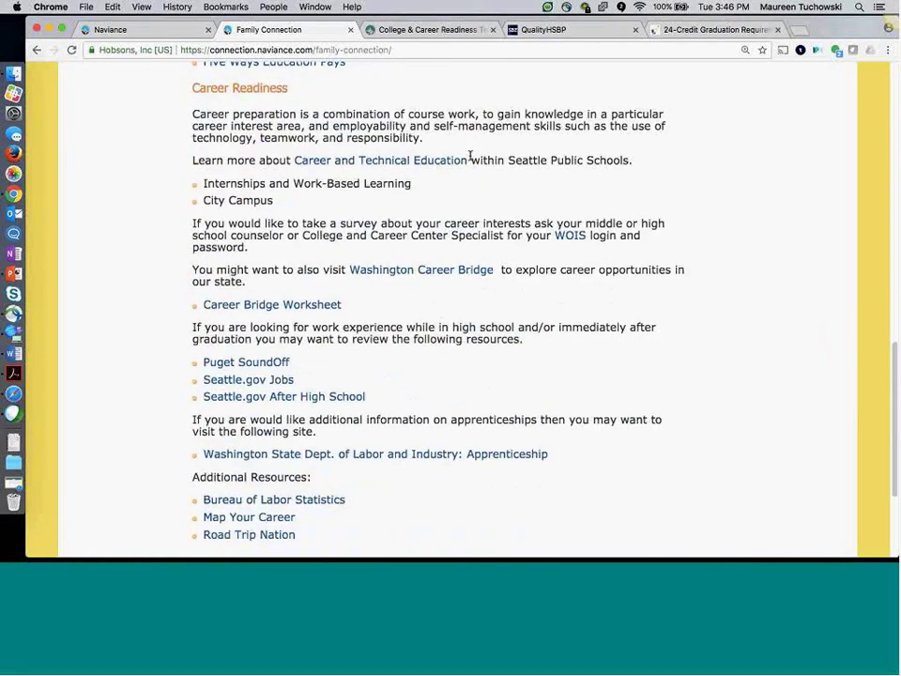
{"action": "scroll", "coordinate": [470, 156], "scroll_direction": "down", "scroll_amount": 7}
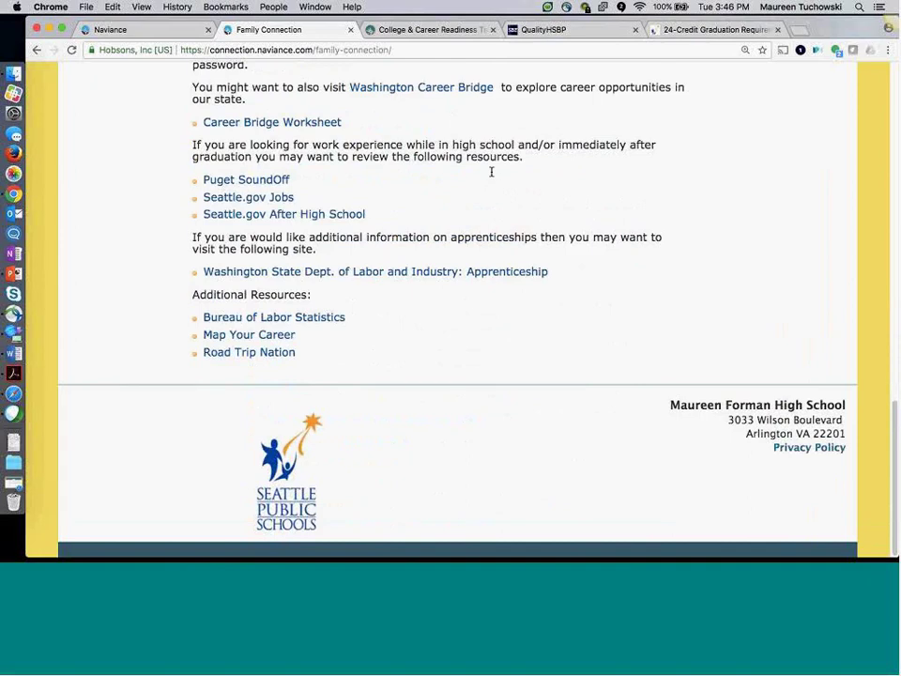
{"action": "scroll", "coordinate": [490, 172], "scroll_direction": "up", "scroll_amount": 20}
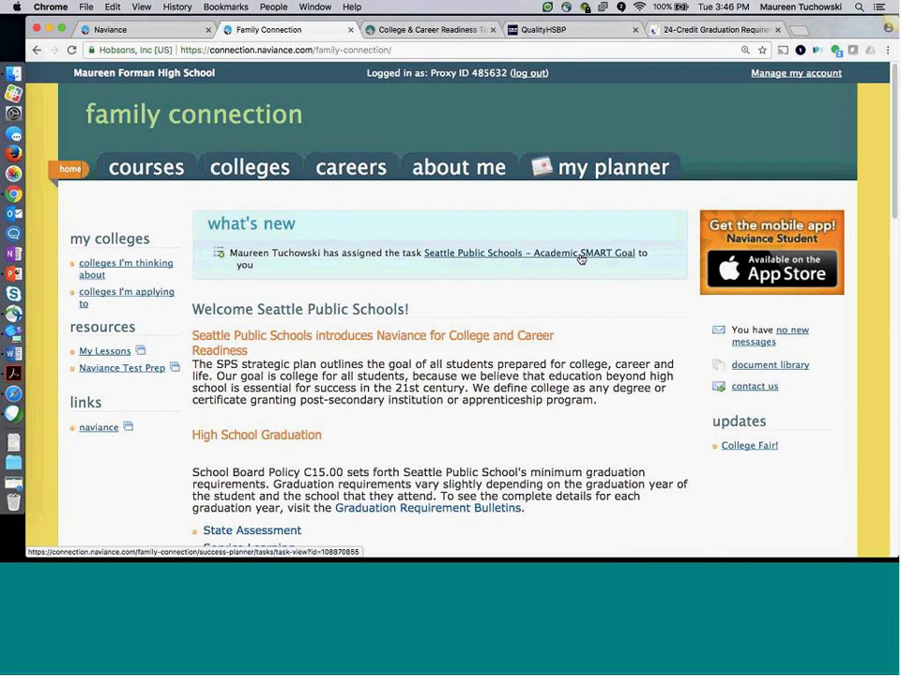
Open the assigned task Seattle Public Schools - Academic SMART Goal and read its S.M.A.R.T. goal-setting description
{"action": "left_click", "coordinate": [585, 259]}
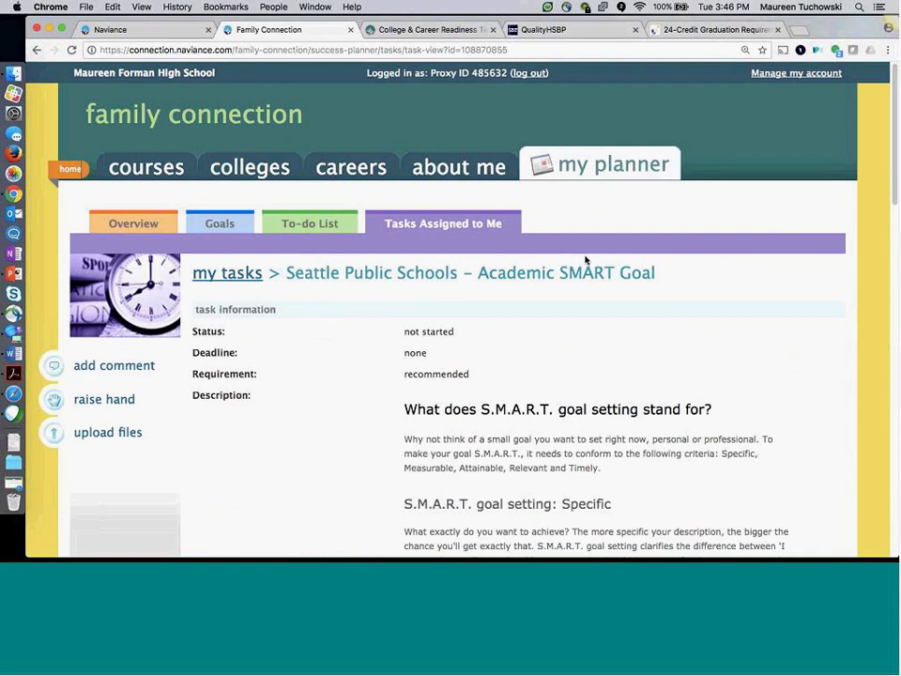
{"action": "scroll", "coordinate": [567, 340], "scroll_direction": "down", "scroll_amount": 1}
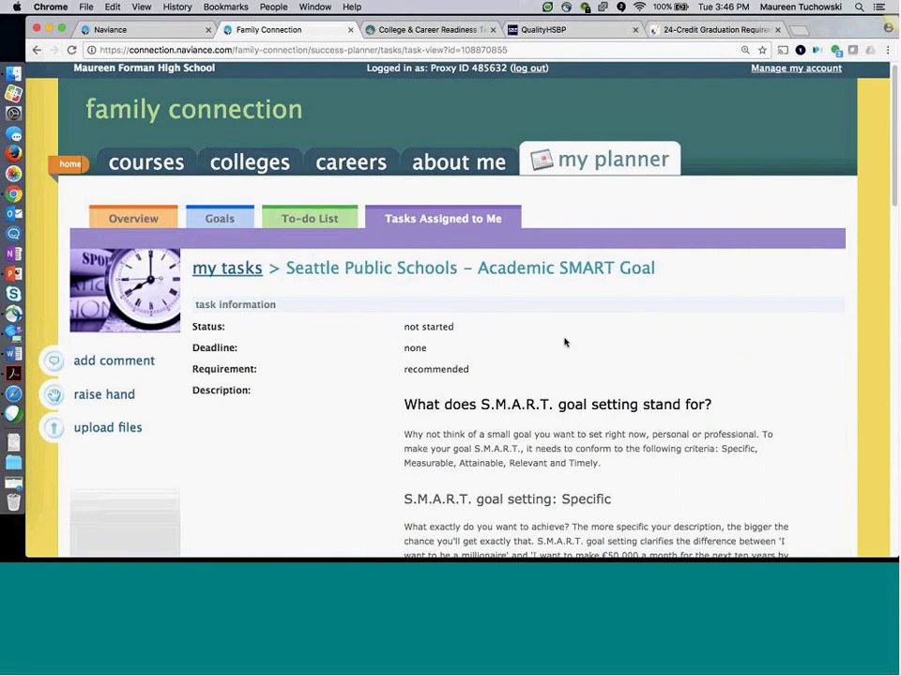
{"action": "scroll", "coordinate": [564, 342], "scroll_direction": "down", "scroll_amount": 1}
{"action": "scroll", "coordinate": [561, 343], "scroll_direction": "down", "scroll_amount": 2}
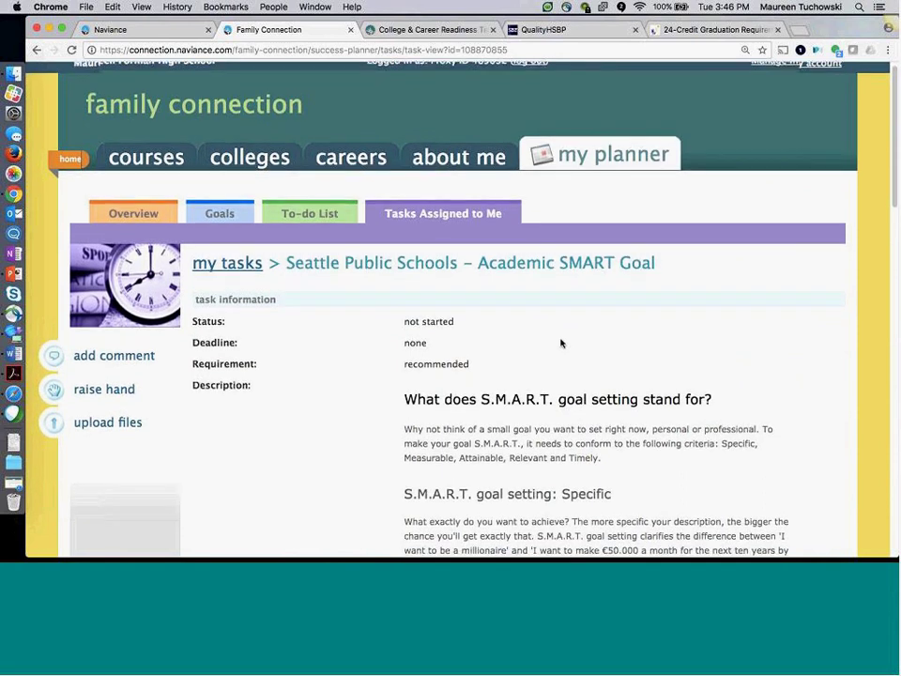
{"action": "scroll", "coordinate": [560, 346], "scroll_direction": "down", "scroll_amount": 3}
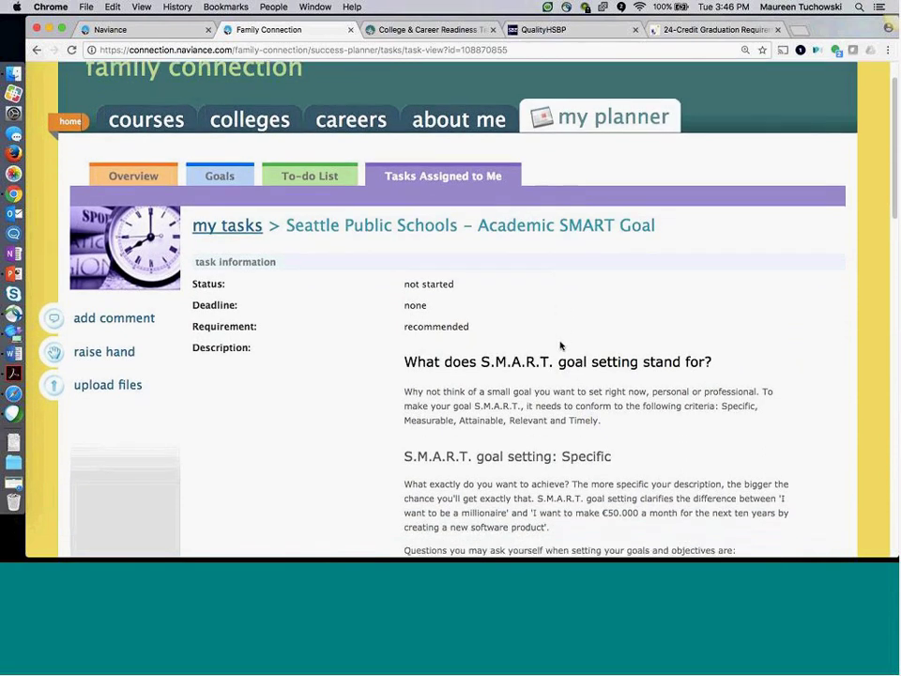
{"action": "scroll", "coordinate": [560, 342], "scroll_direction": "down", "scroll_amount": 2}
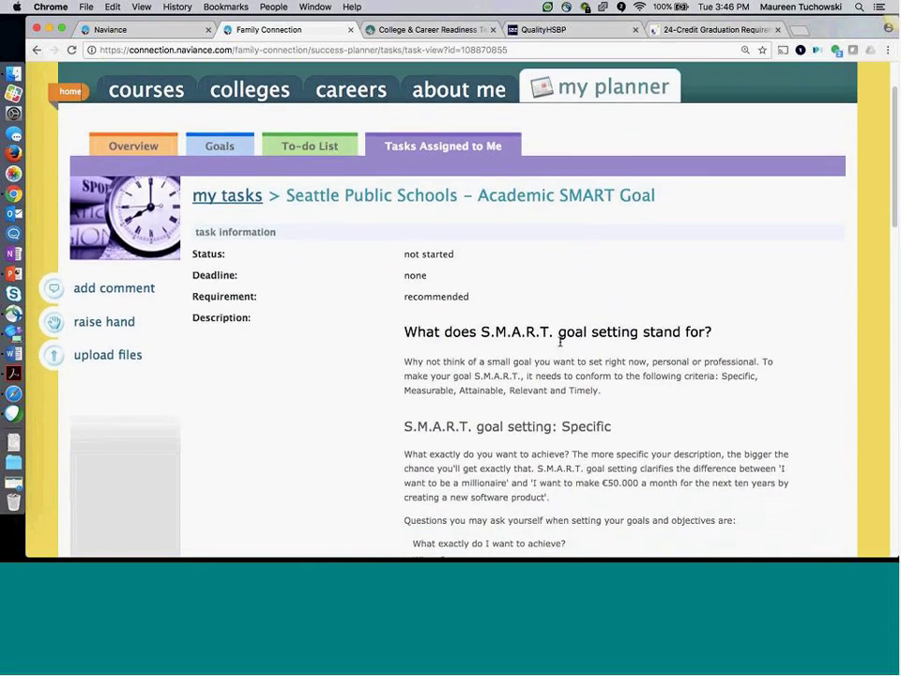
{"action": "scroll", "coordinate": [560, 342], "scroll_direction": "down", "scroll_amount": 1}
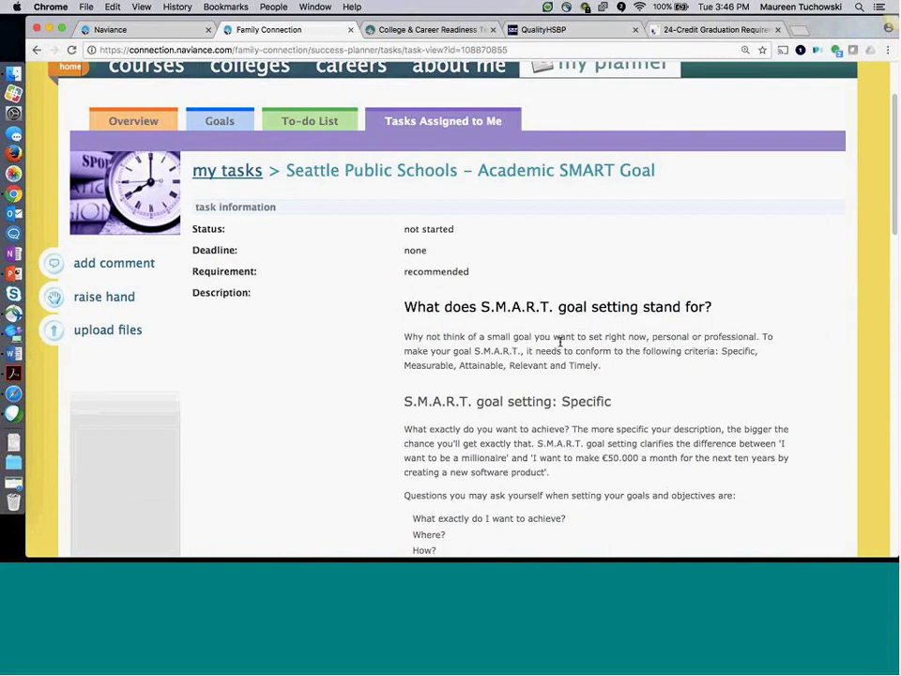
{"action": "scroll", "coordinate": [560, 341], "scroll_direction": "down", "scroll_amount": 2}
{"action": "scroll", "coordinate": [561, 343], "scroll_direction": "down", "scroll_amount": 3}
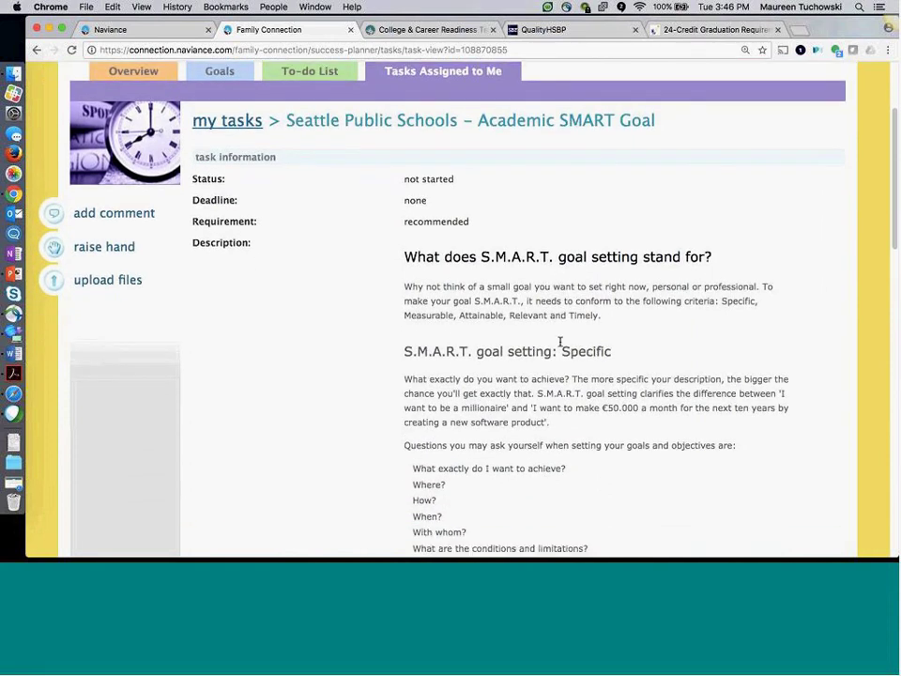
{"action": "scroll", "coordinate": [560, 342], "scroll_direction": "up", "scroll_amount": 5}
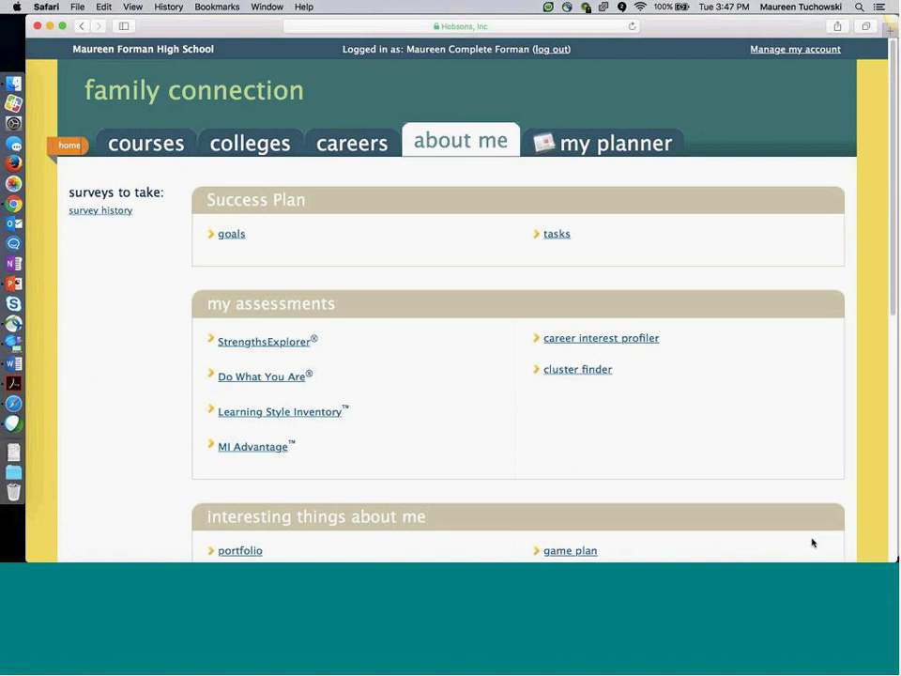
View the previous Cluster Finder survey results and open the Agriculture, Food and Natural Resources cluster in an enlarged window
{"action": "left_click", "coordinate": [577, 369]}
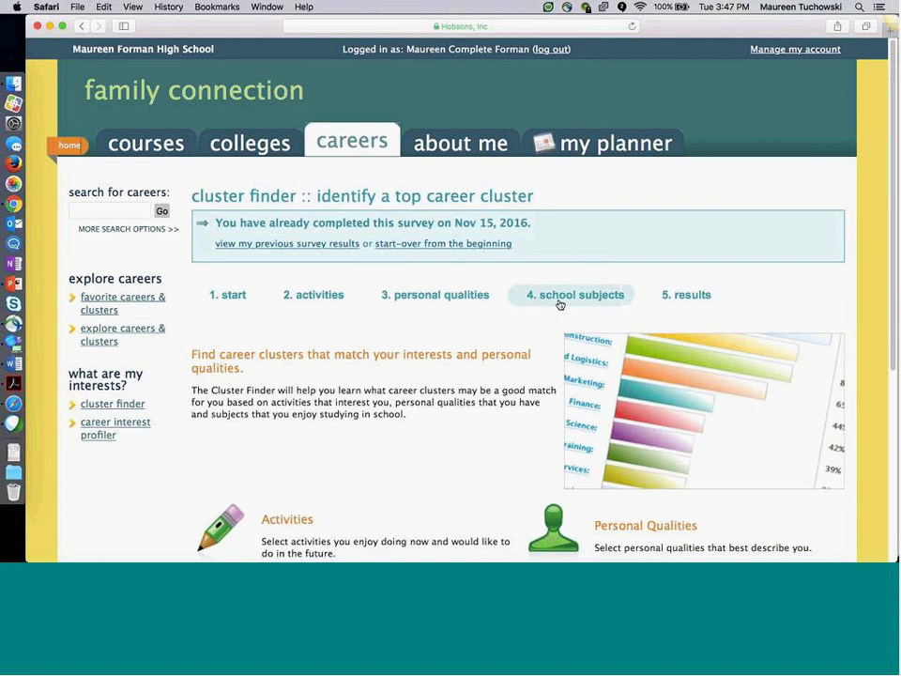
{"action": "left_click", "coordinate": [345, 249]}
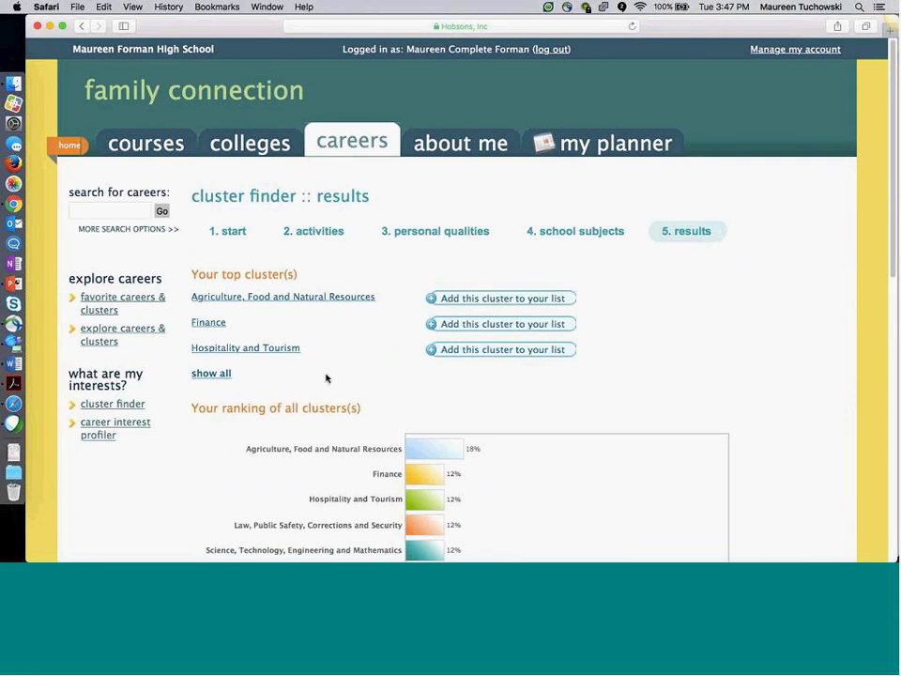
{"action": "left_click", "coordinate": [278, 297]}
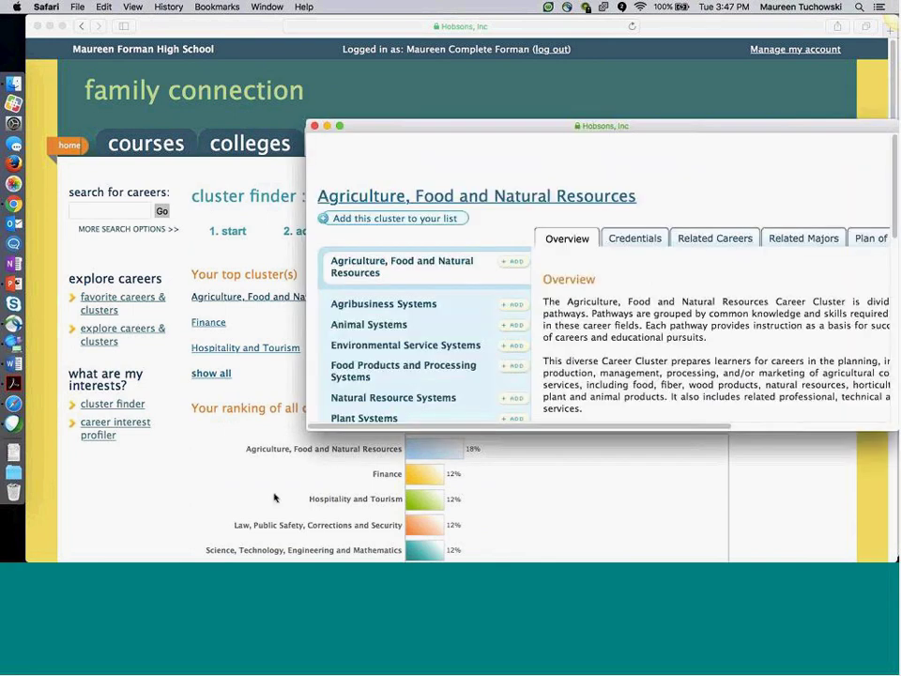
{"action": "left_click_drag", "start_coordinate": [305, 429], "coordinate": [104, 524]}
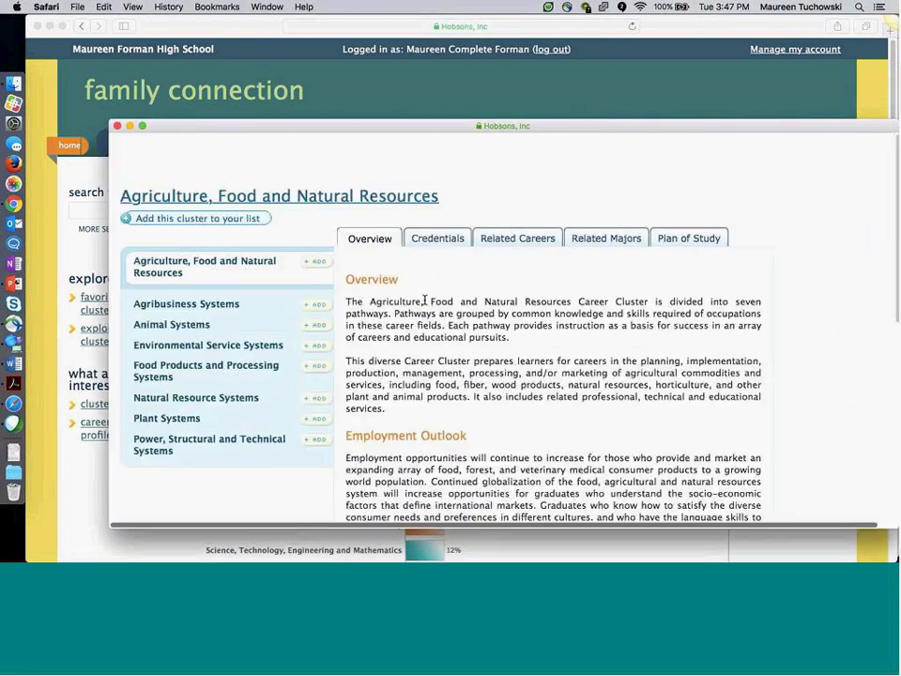
Look up Washington's metro-area wage data for the cluster's related career Agricultural and Food Science Technicians
{"action": "left_click", "coordinate": [494, 238]}
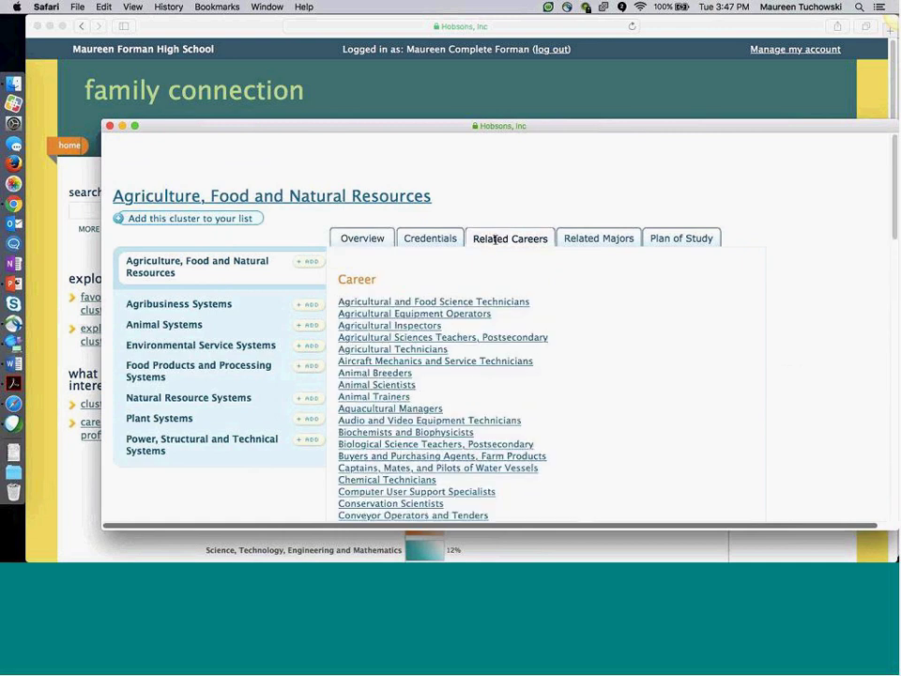
{"action": "left_click", "coordinate": [479, 302]}
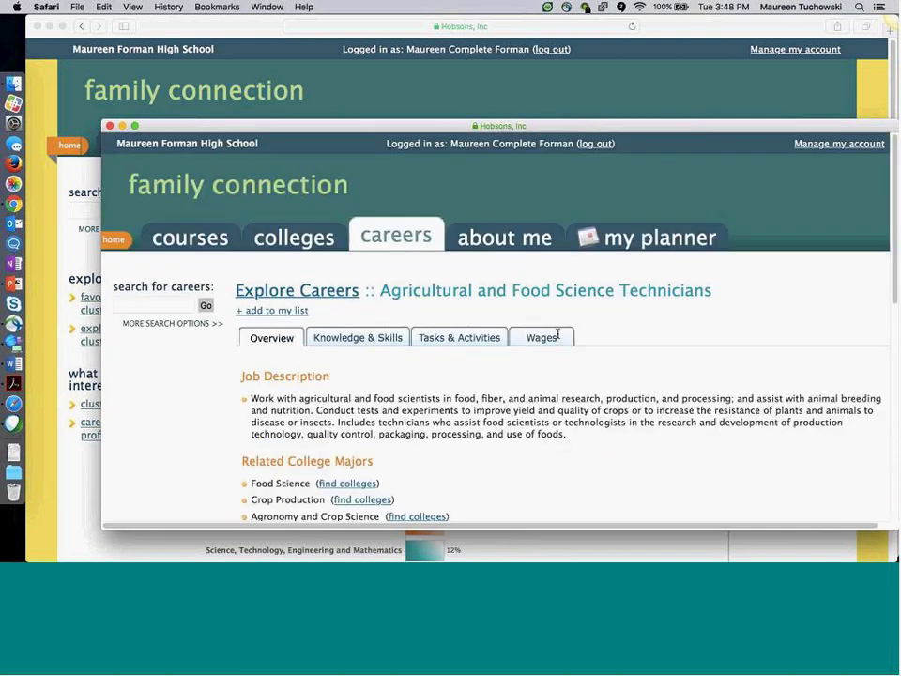
{"action": "left_click", "coordinate": [558, 340]}
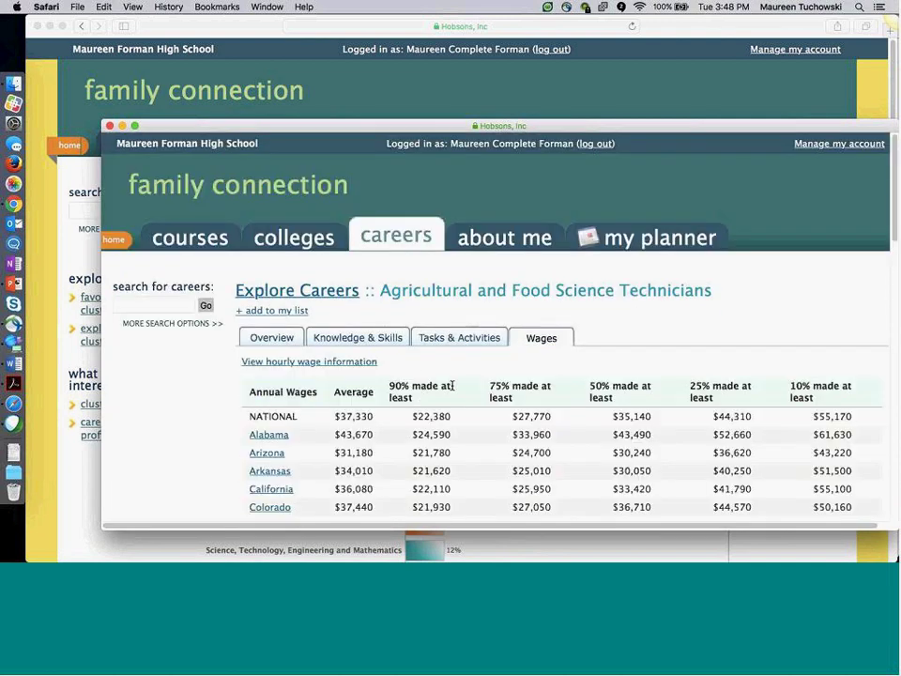
{"action": "scroll", "coordinate": [424, 375], "scroll_direction": "down", "scroll_amount": 1}
{"action": "scroll", "coordinate": [424, 376], "scroll_direction": "down", "scroll_amount": 5}
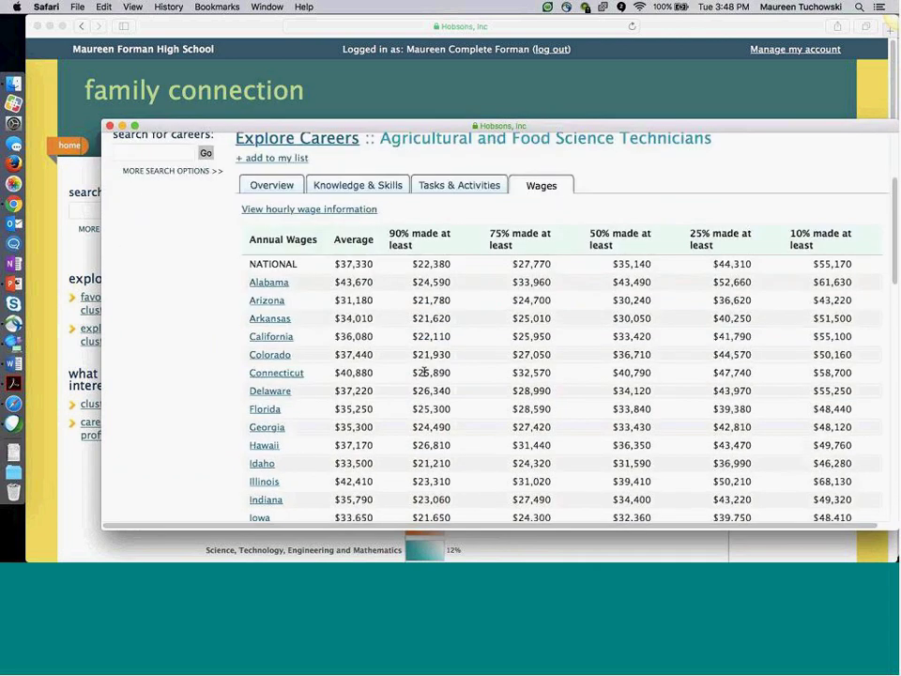
{"action": "scroll", "coordinate": [425, 372], "scroll_direction": "down", "scroll_amount": 10}
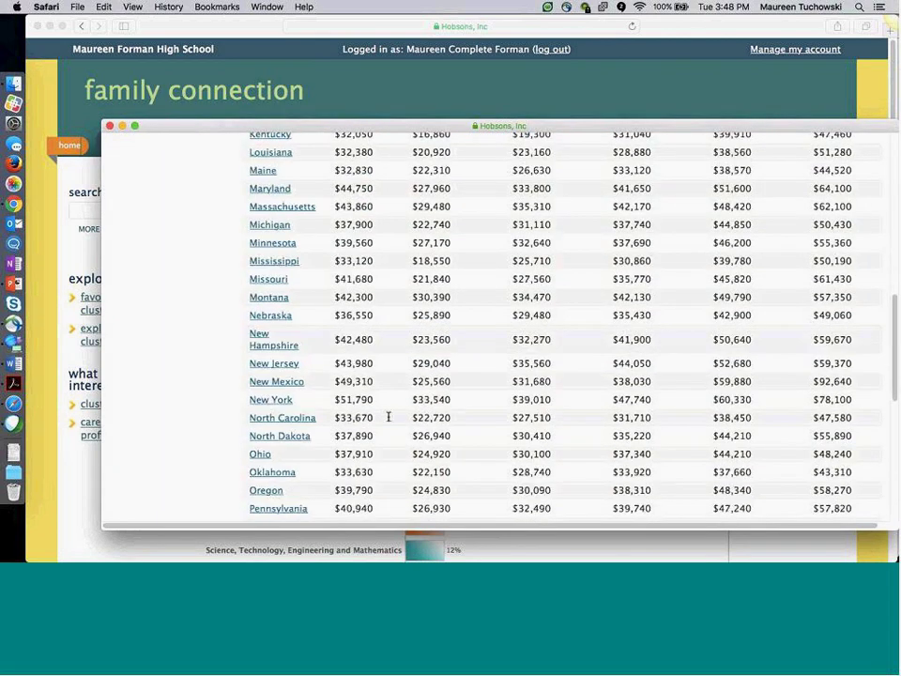
{"action": "scroll", "coordinate": [396, 416], "scroll_direction": "down", "scroll_amount": 8}
{"action": "left_click", "coordinate": [274, 455]}
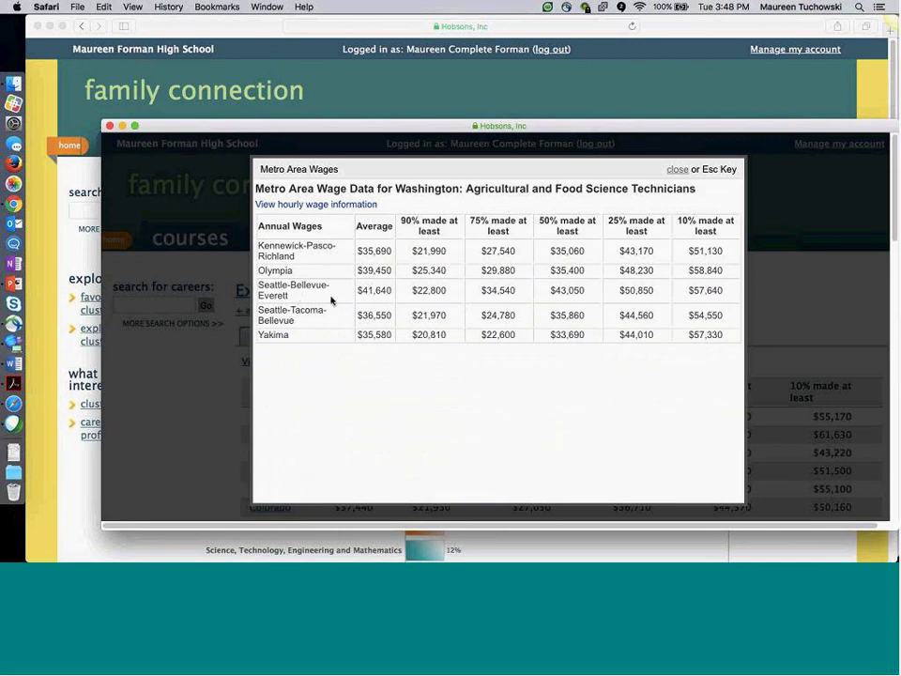
View the matching occupation list for the career interest profiler results and open the explanation of the Medium Preparation job zone
{"action": "left_click", "coordinate": [813, 543]}
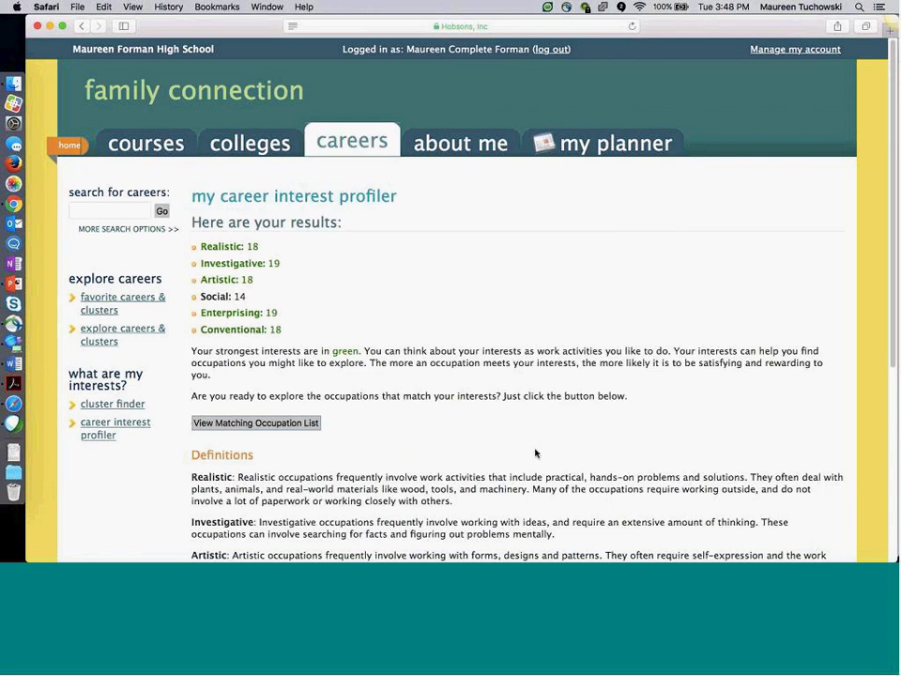
{"action": "left_click", "coordinate": [274, 422]}
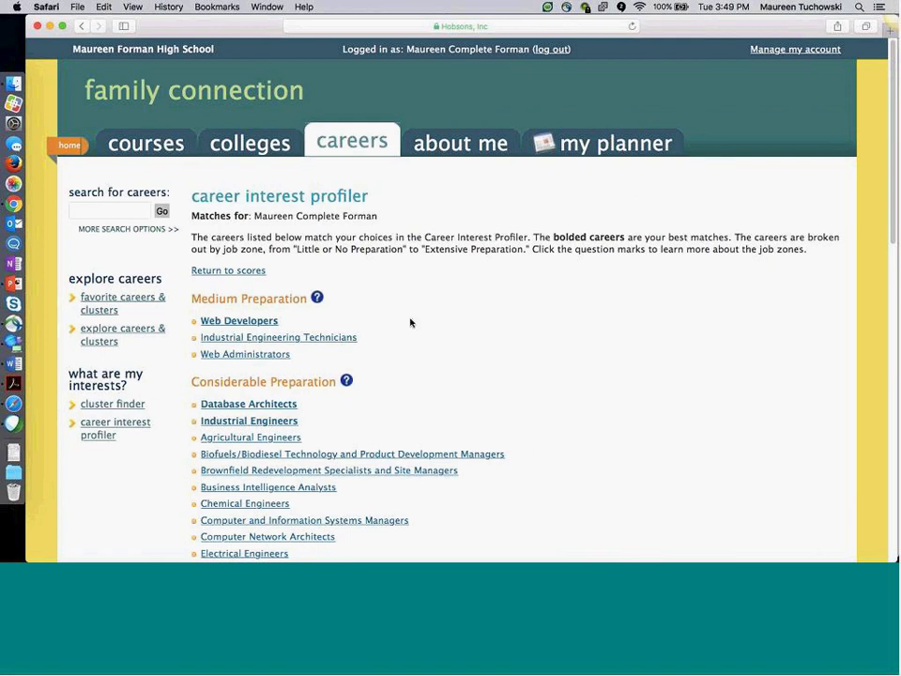
{"action": "left_click", "coordinate": [317, 296]}
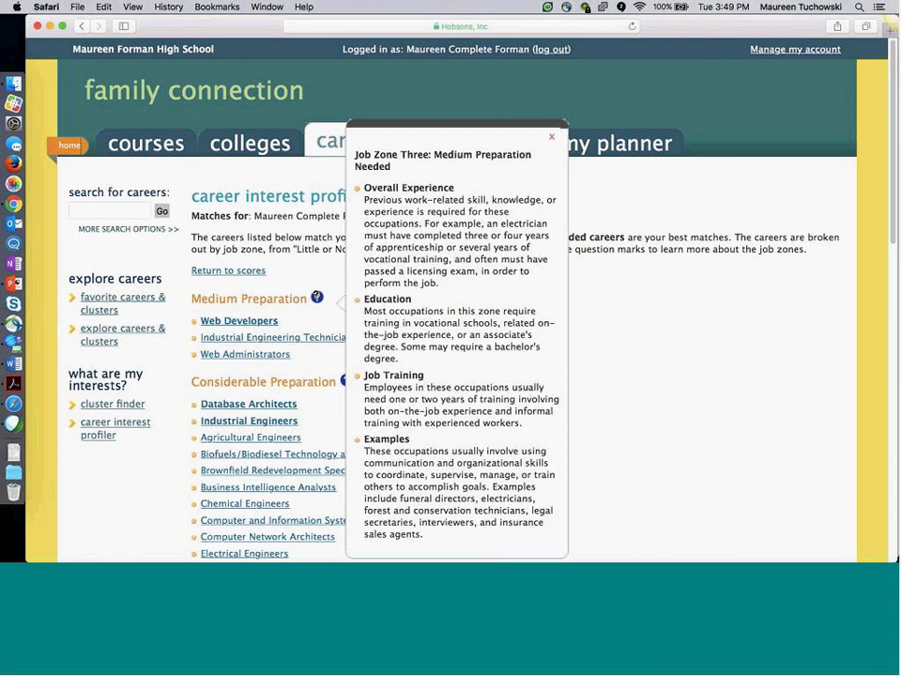
From the About Me assessments, open the Do What You Are report and read through the personality type, strengths, blindspots and career satisfiers
{"action": "left_click", "coordinate": [807, 538]}
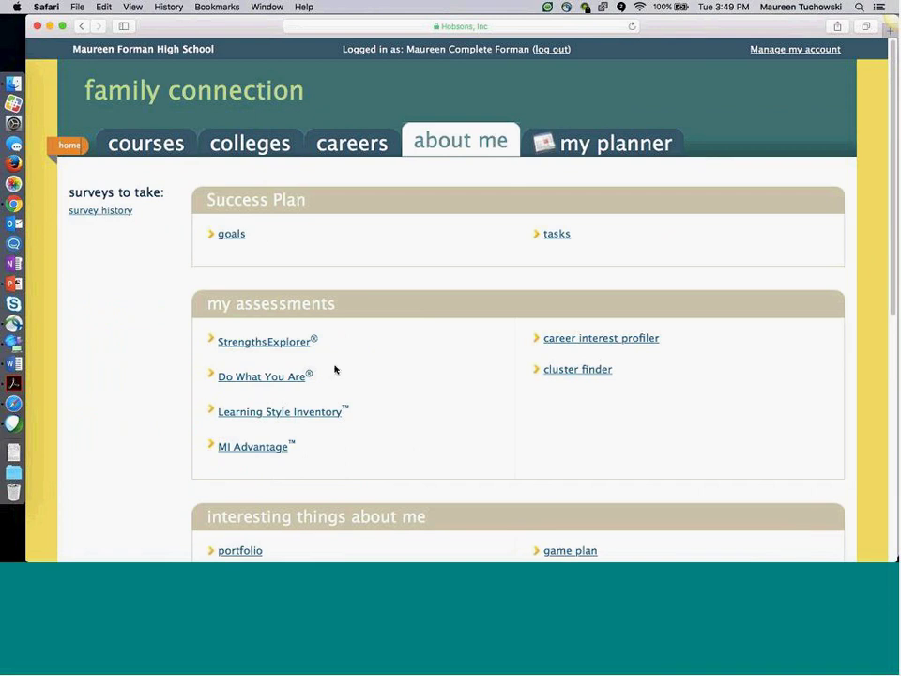
{"action": "left_click", "coordinate": [292, 343]}
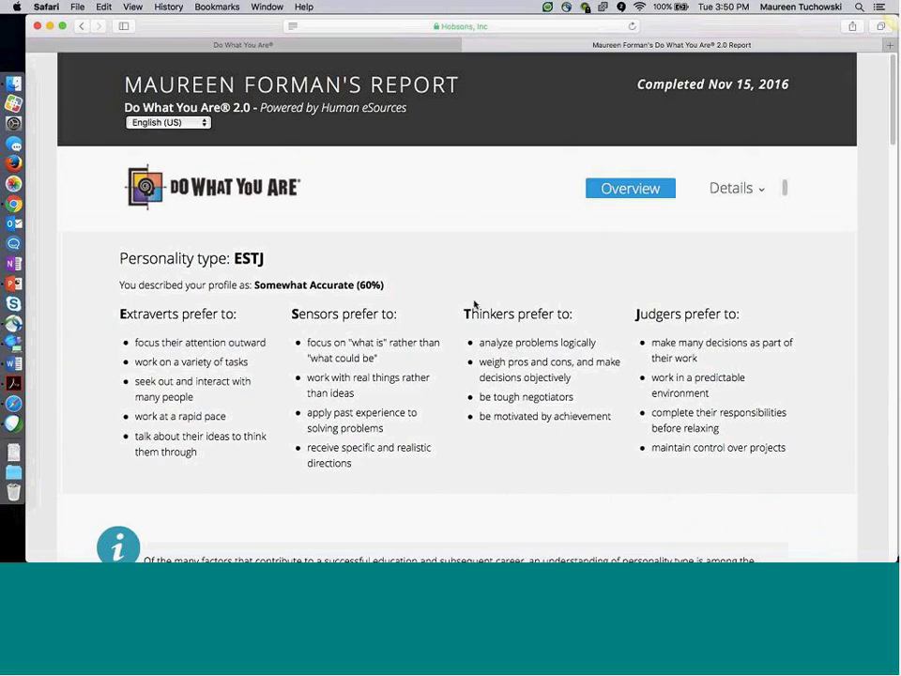
{"action": "scroll", "coordinate": [477, 303], "scroll_direction": "down", "scroll_amount": 5}
{"action": "scroll", "coordinate": [476, 303], "scroll_direction": "down", "scroll_amount": 9}
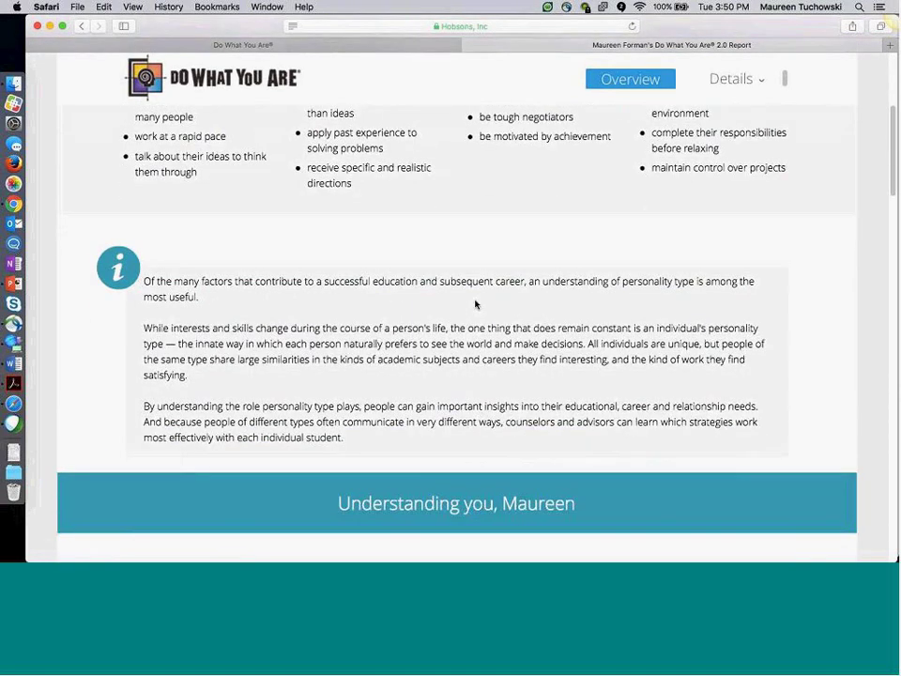
{"action": "scroll", "coordinate": [476, 303], "scroll_direction": "down", "scroll_amount": 5}
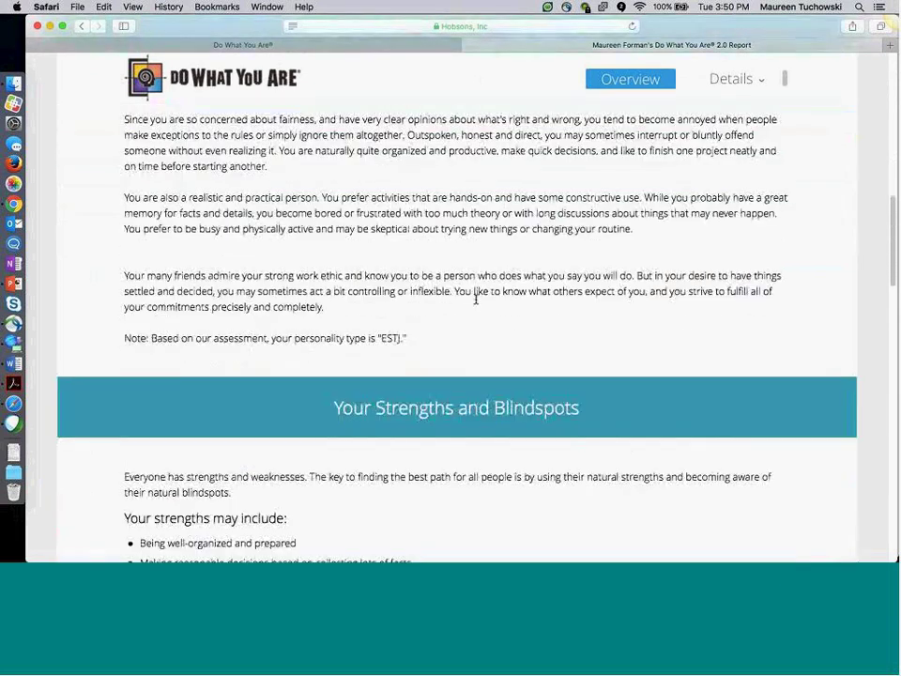
{"action": "scroll", "coordinate": [477, 301], "scroll_direction": "down", "scroll_amount": 5}
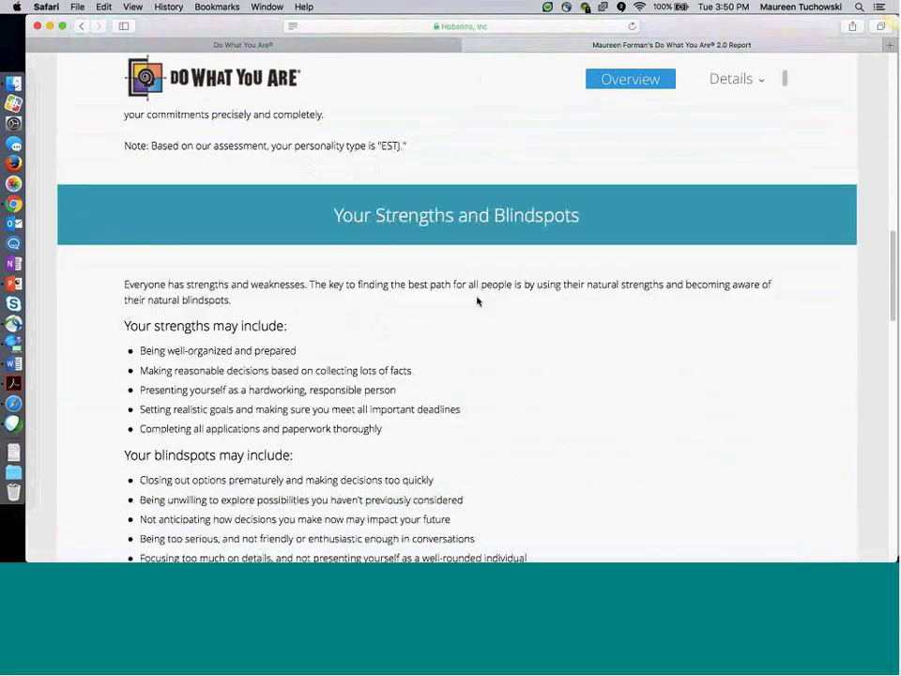
{"action": "scroll", "coordinate": [477, 301], "scroll_direction": "down", "scroll_amount": 7}
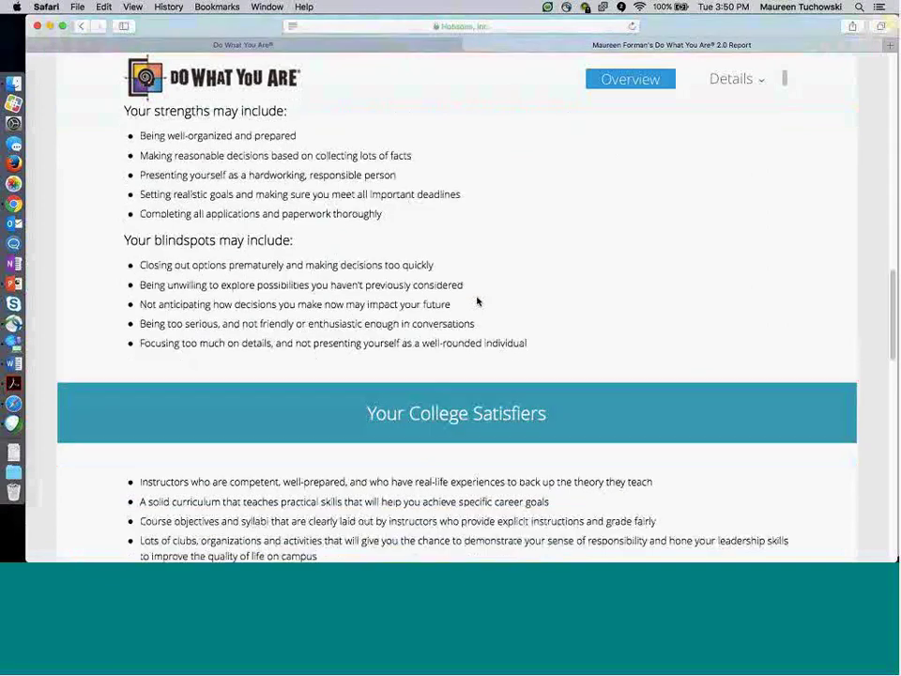
{"action": "scroll", "coordinate": [476, 302], "scroll_direction": "down", "scroll_amount": 8}
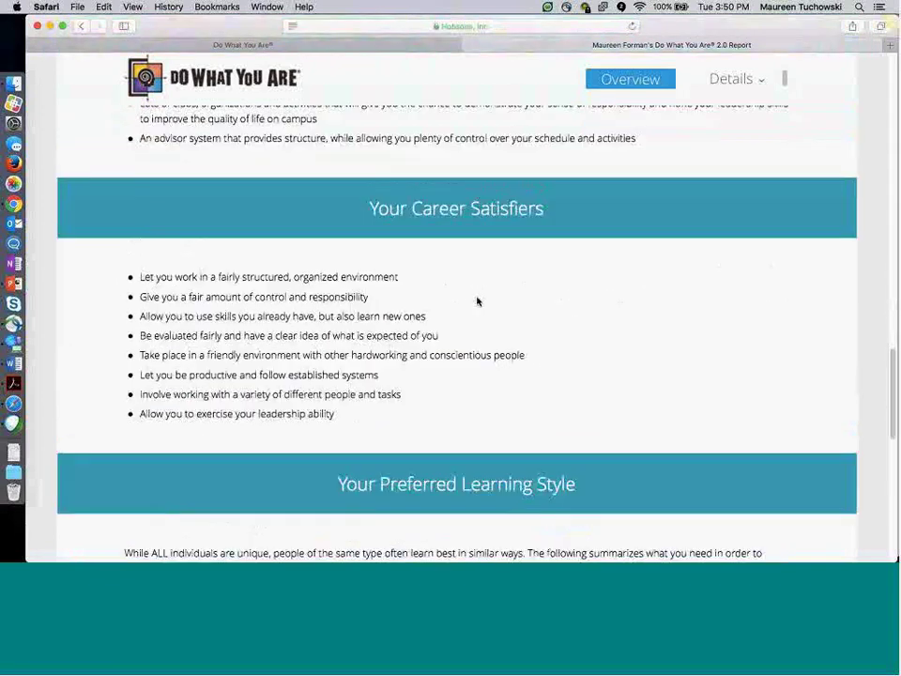
{"action": "scroll", "coordinate": [479, 299], "scroll_direction": "down", "scroll_amount": 4}
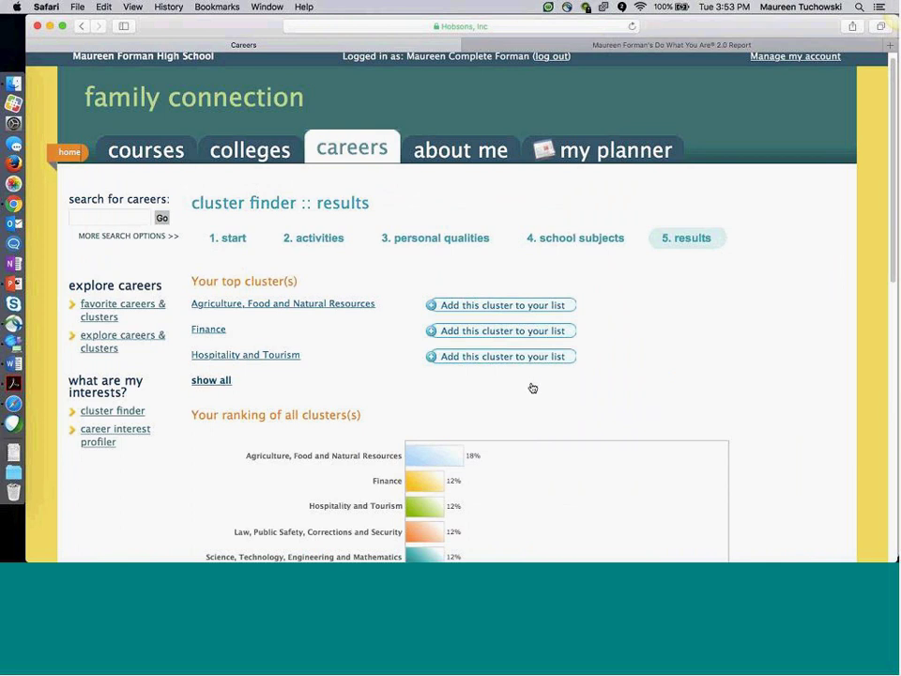
Open the Agriculture, Food and Natural Resources cluster from the Cluster Finder results and add it to the student's list
{"action": "left_click", "coordinate": [319, 304]}
{"action": "left_click_drag", "start_coordinate": [490, 129], "coordinate": [241, 25]}
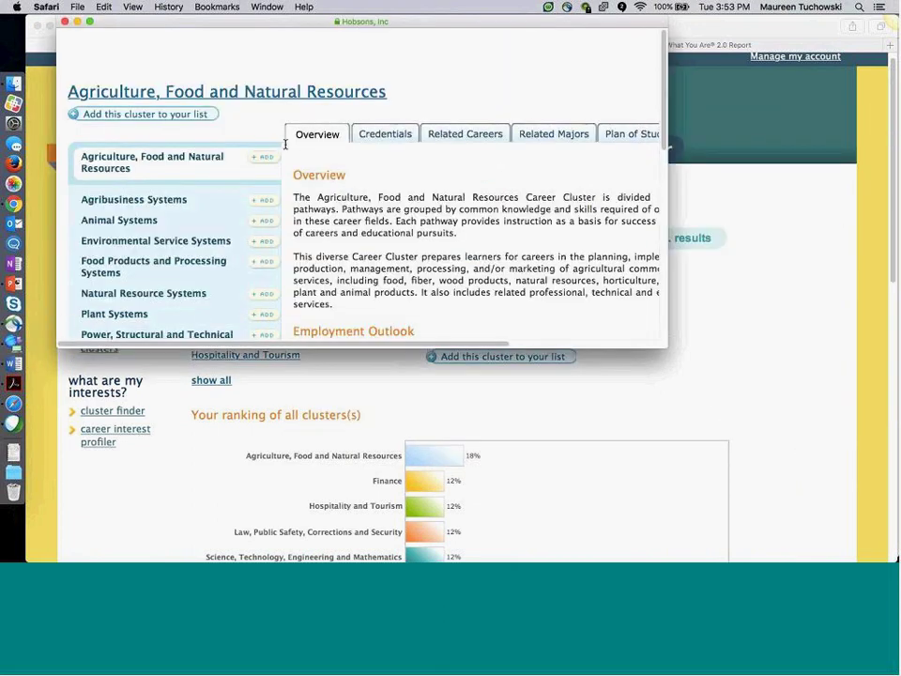
{"action": "left_click", "coordinate": [197, 115]}
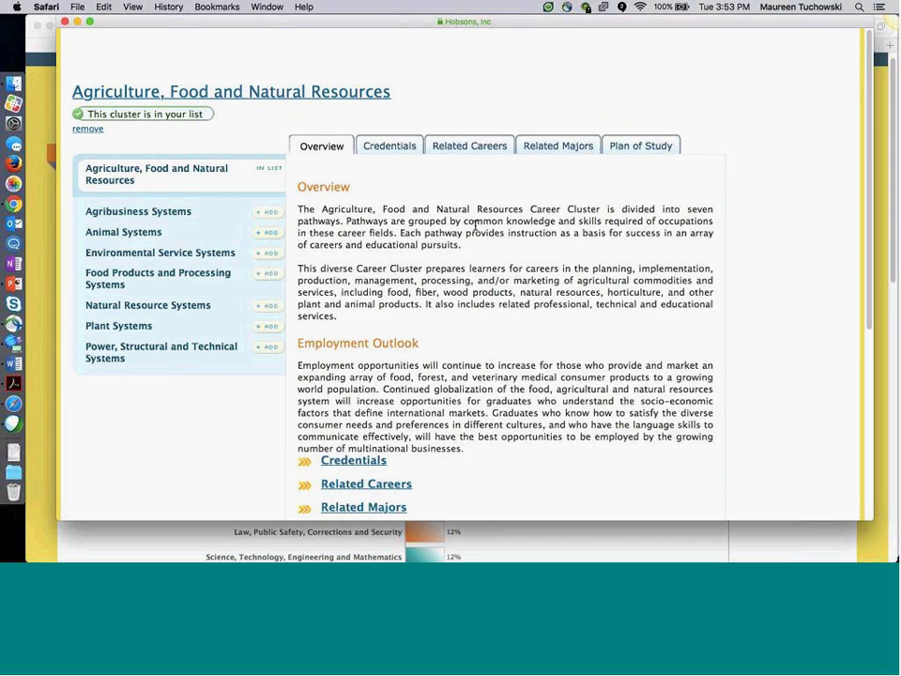
Browse the cluster's related careers and open the Food Science Technicians career profile
{"action": "left_click", "coordinate": [454, 146]}
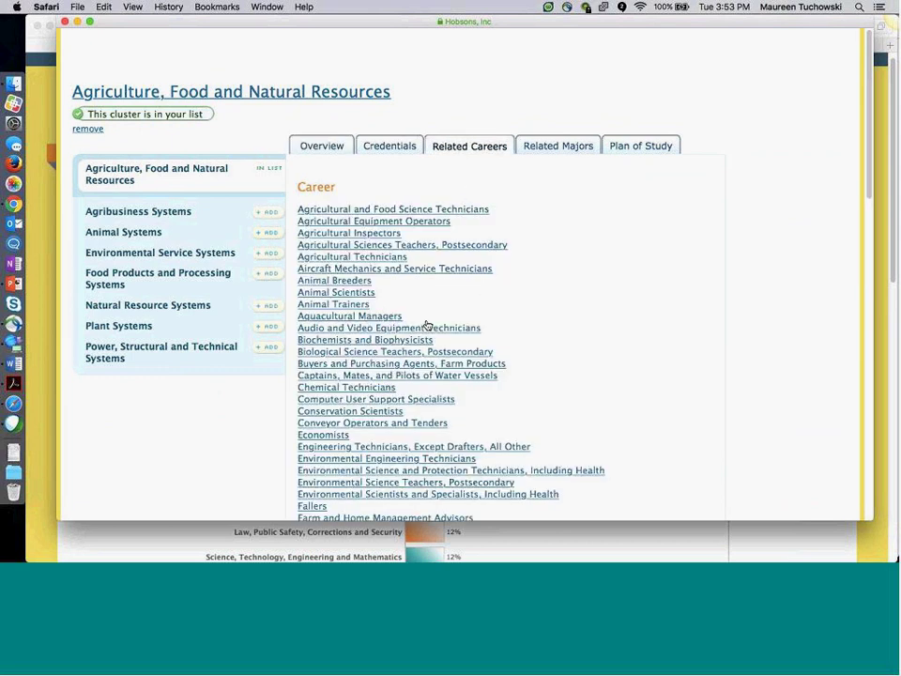
{"action": "scroll", "coordinate": [433, 328], "scroll_direction": "down", "scroll_amount": 3}
{"action": "scroll", "coordinate": [436, 330], "scroll_direction": "down", "scroll_amount": 2}
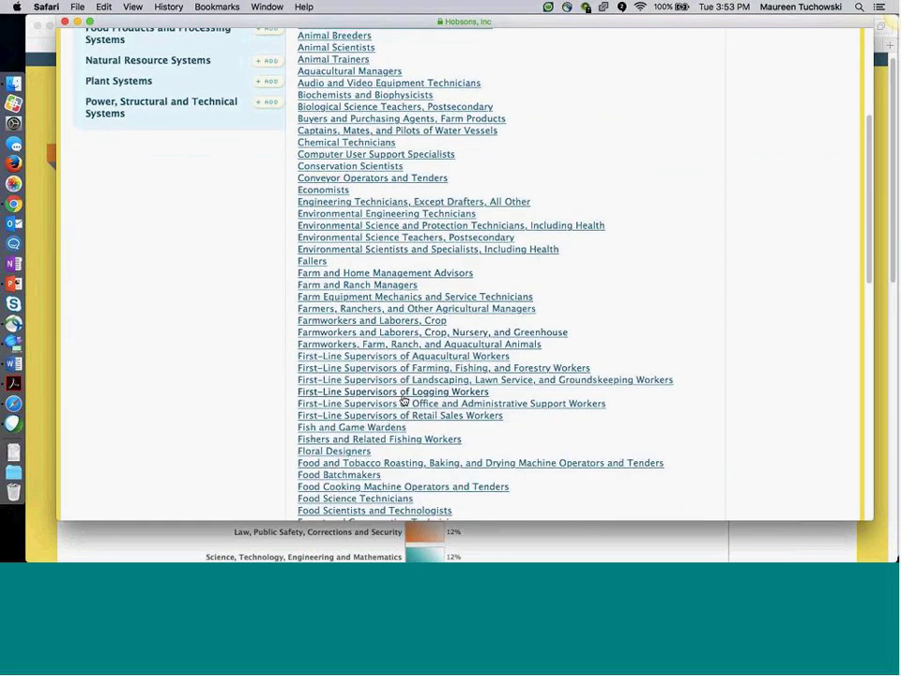
{"action": "scroll", "coordinate": [404, 402], "scroll_direction": "down", "scroll_amount": 1}
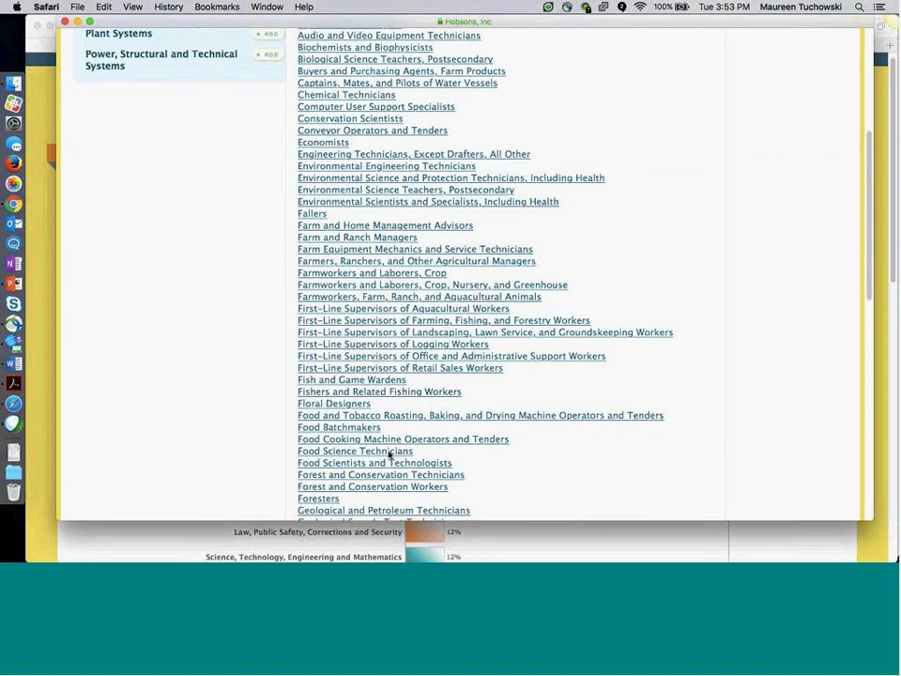
{"action": "left_click", "coordinate": [383, 453]}
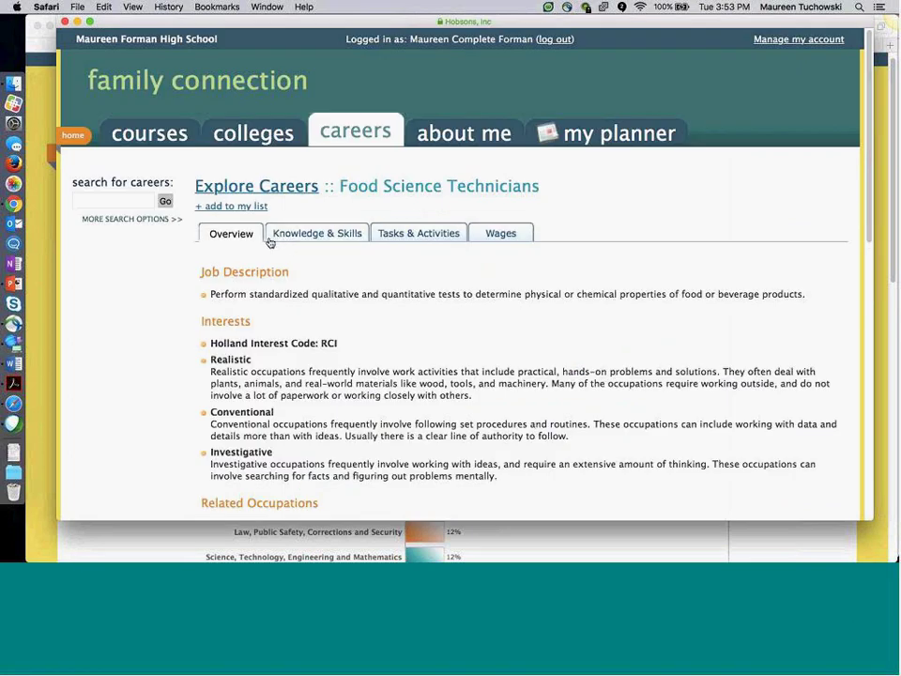
Review the Food Science Technicians overview, knowledge and skills, tasks and activities, and annual wages
{"action": "scroll", "coordinate": [310, 276], "scroll_direction": "down", "scroll_amount": 3}
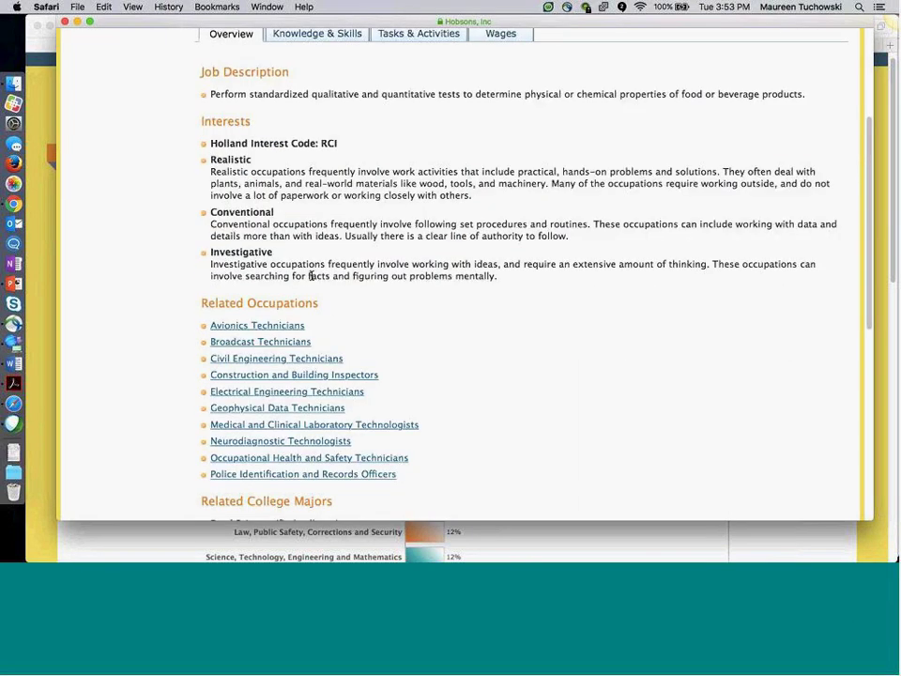
{"action": "scroll", "coordinate": [319, 269], "scroll_direction": "down", "scroll_amount": 2}
{"action": "scroll", "coordinate": [338, 227], "scroll_direction": "up", "scroll_amount": 5}
{"action": "left_click", "coordinate": [361, 234]}
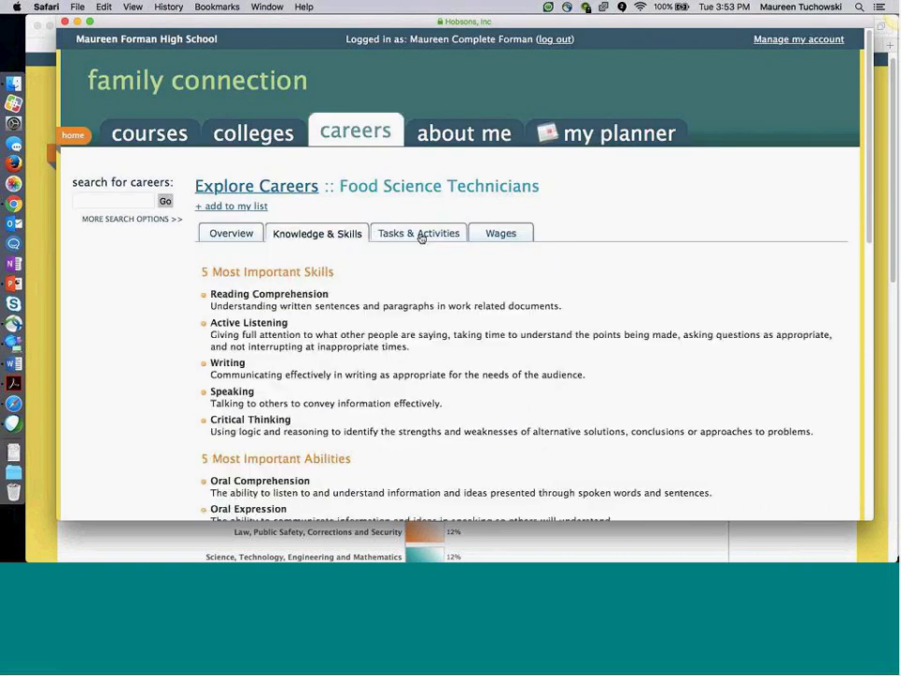
{"action": "left_click", "coordinate": [423, 235]}
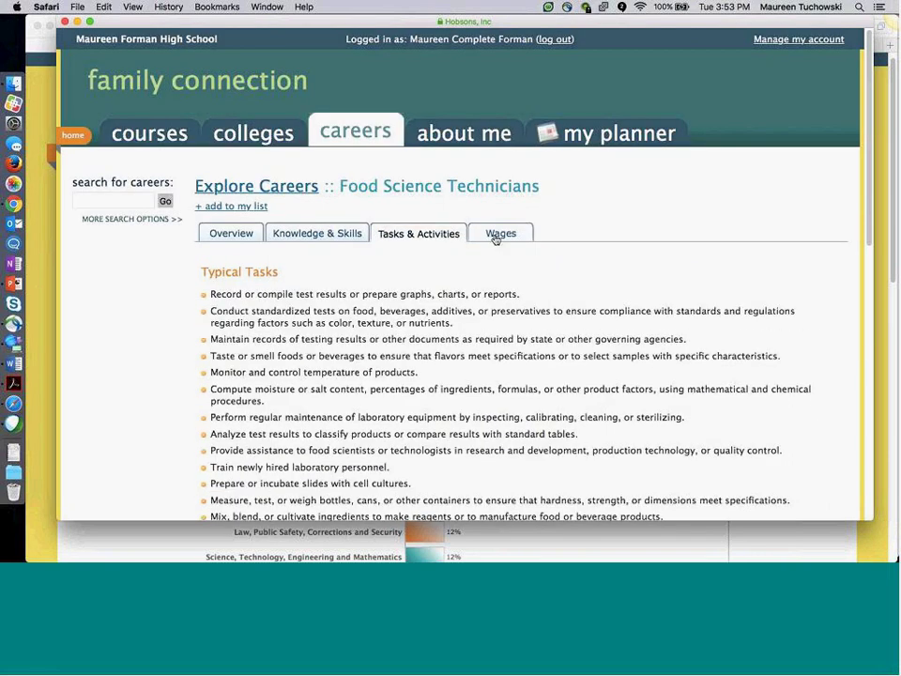
{"action": "left_click", "coordinate": [498, 234]}
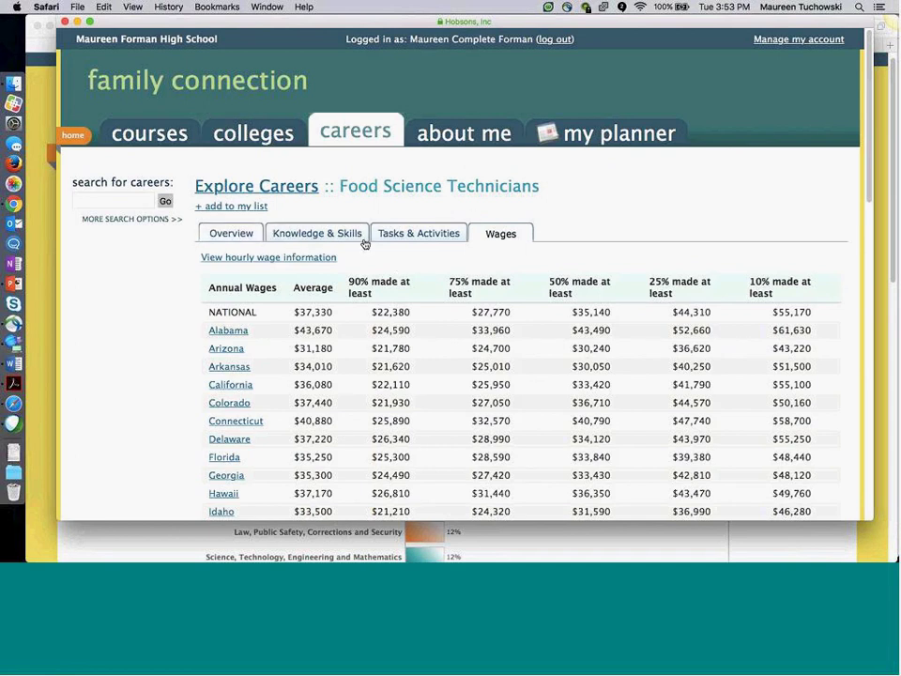
Find the colleges offering the related Food Science major from the career overview and look through the whole list
{"action": "left_click", "coordinate": [238, 235]}
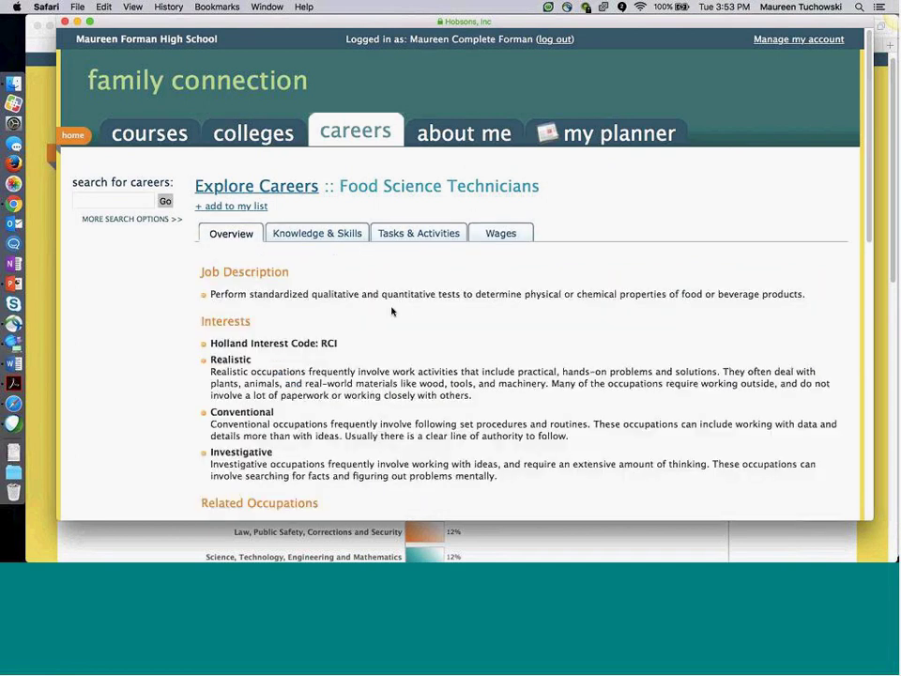
{"action": "scroll", "coordinate": [391, 311], "scroll_direction": "down", "scroll_amount": 3}
{"action": "scroll", "coordinate": [398, 309], "scroll_direction": "down", "scroll_amount": 4}
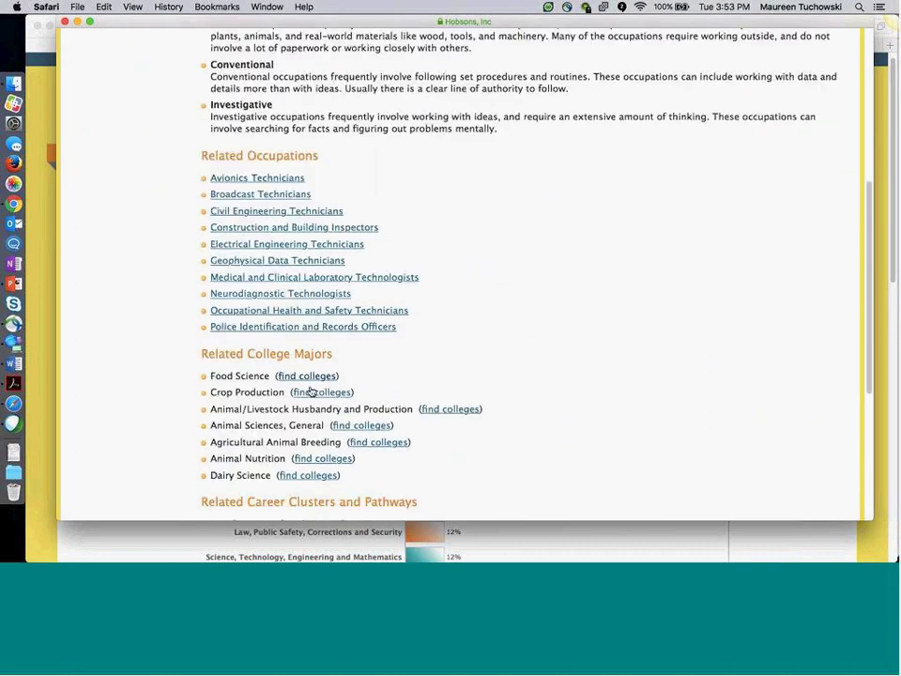
{"action": "left_click", "coordinate": [310, 379]}
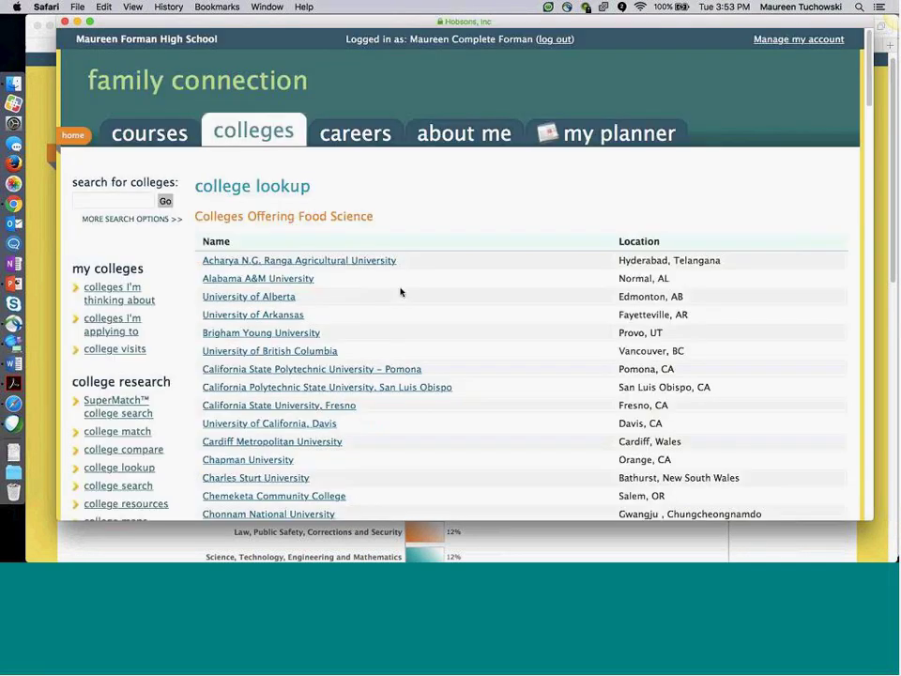
{"action": "scroll", "coordinate": [401, 291], "scroll_direction": "down", "scroll_amount": 1}
{"action": "scroll", "coordinate": [402, 292], "scroll_direction": "down", "scroll_amount": 9}
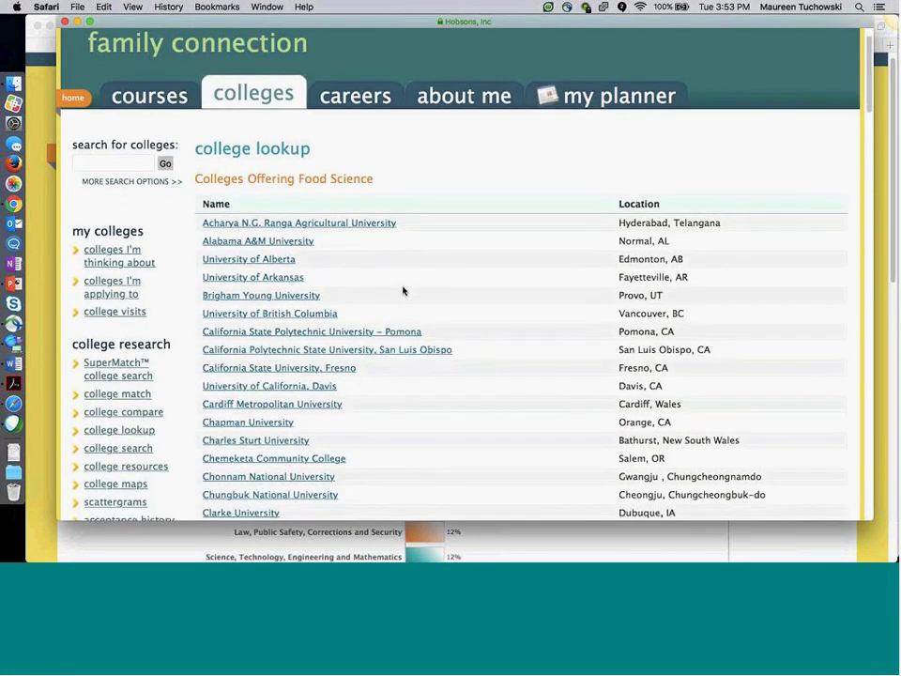
{"action": "scroll", "coordinate": [405, 288], "scroll_direction": "down", "scroll_amount": 20}
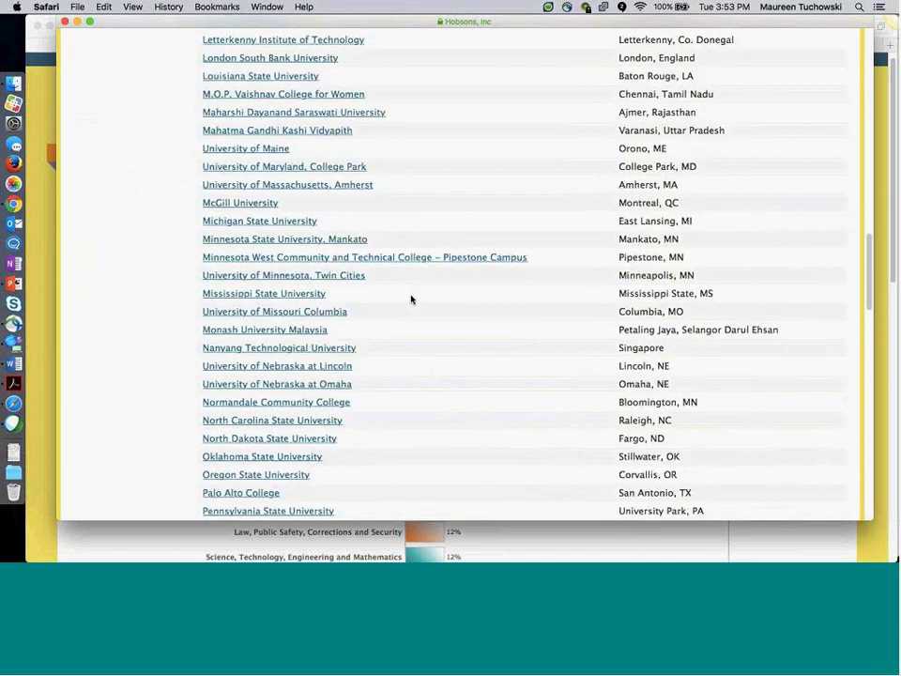
{"action": "scroll", "coordinate": [416, 313], "scroll_direction": "down", "scroll_amount": 4}
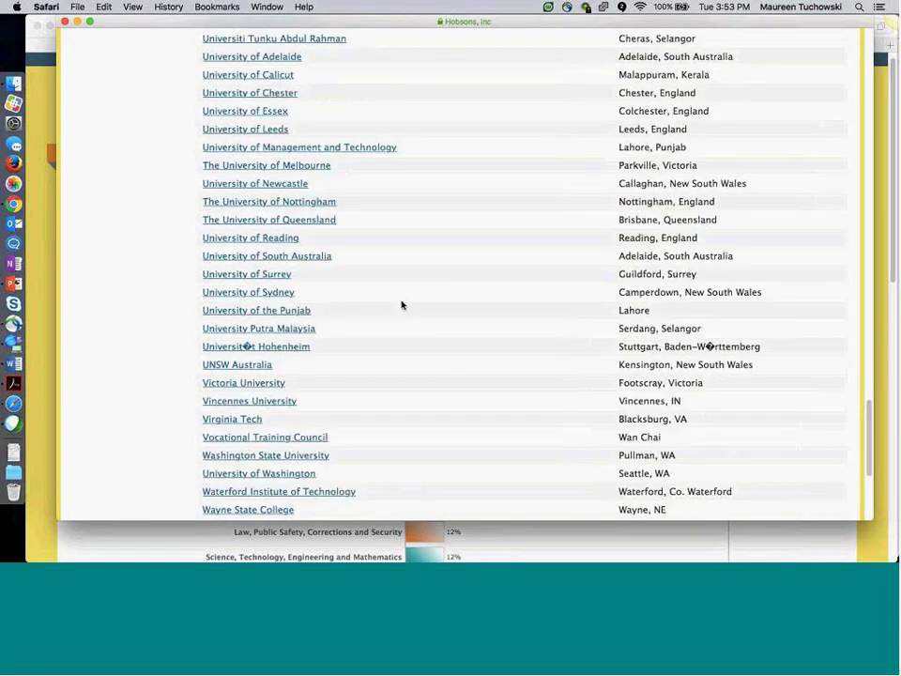
{"action": "scroll", "coordinate": [402, 306], "scroll_direction": "down", "scroll_amount": 1}
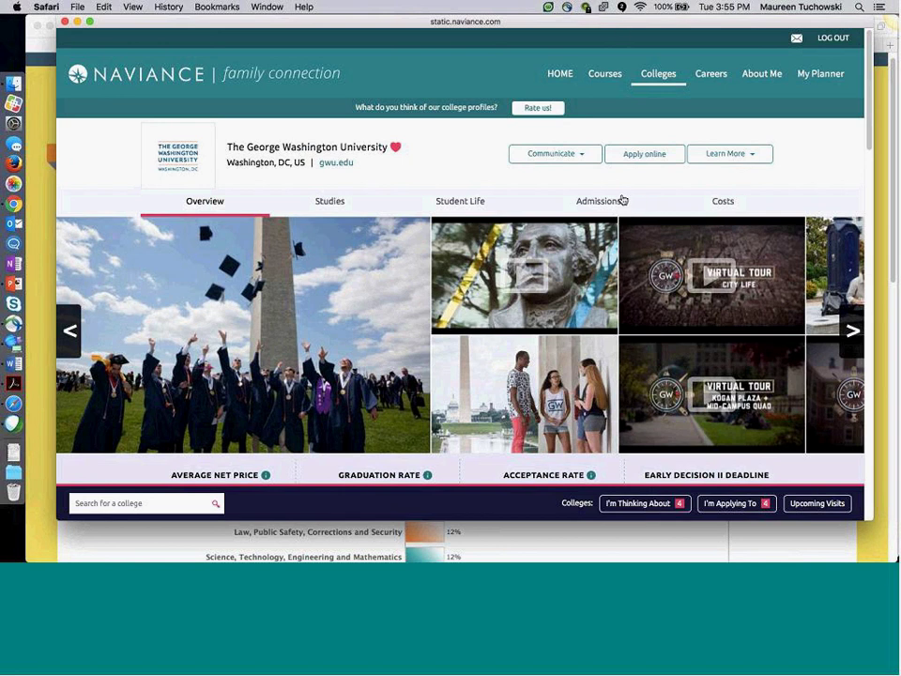
Return to the Colleges home page, review its research and scholarship resources, and open the list of colleges the student is thinking about
{"action": "left_click", "coordinate": [657, 75]}
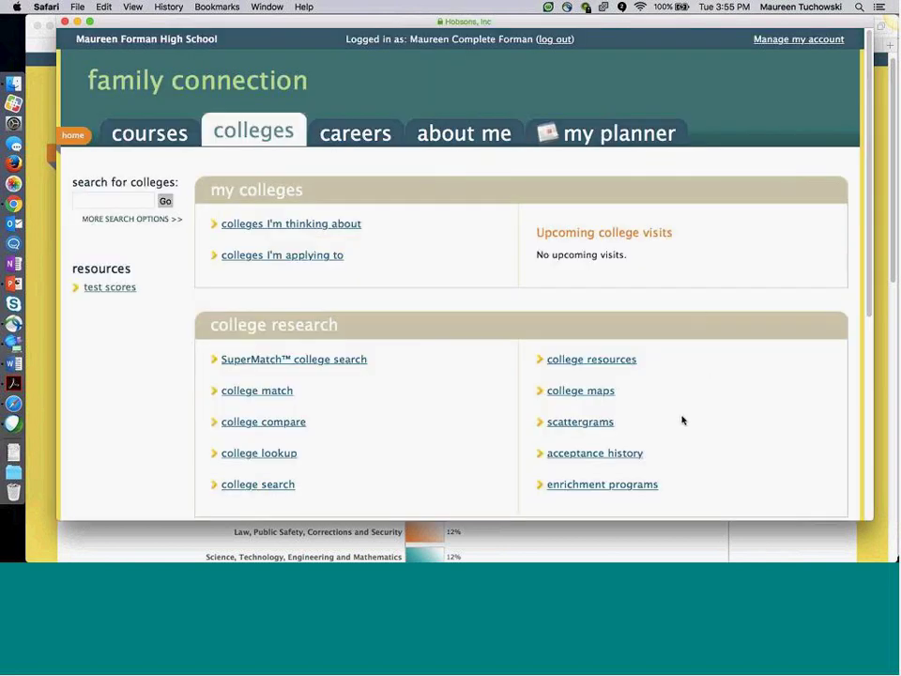
{"action": "scroll", "coordinate": [683, 420], "scroll_direction": "down", "scroll_amount": 3}
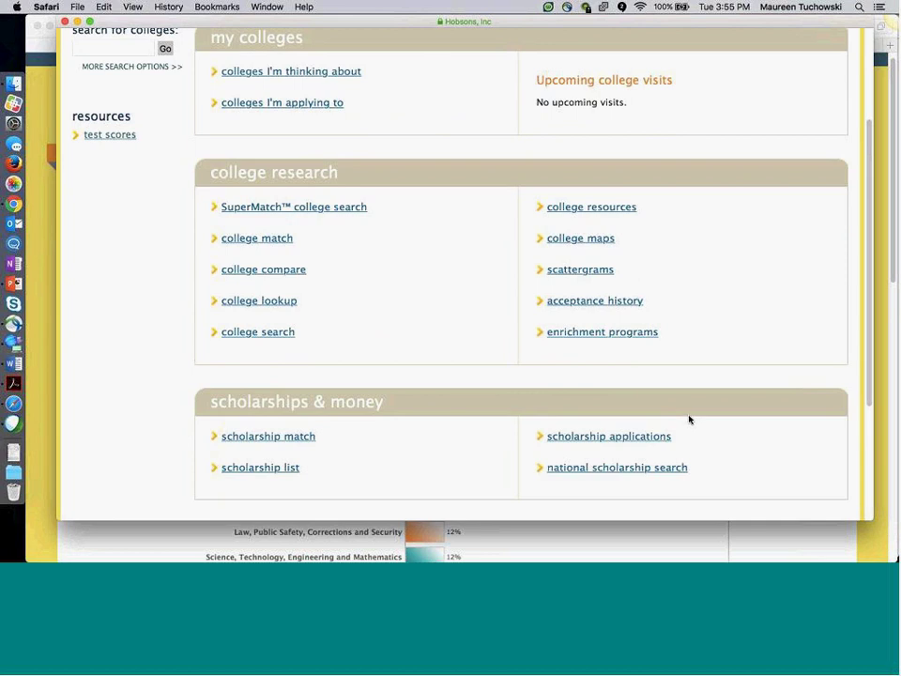
{"action": "scroll", "coordinate": [333, 231], "scroll_direction": "up", "scroll_amount": 3}
{"action": "left_click", "coordinate": [325, 228]}
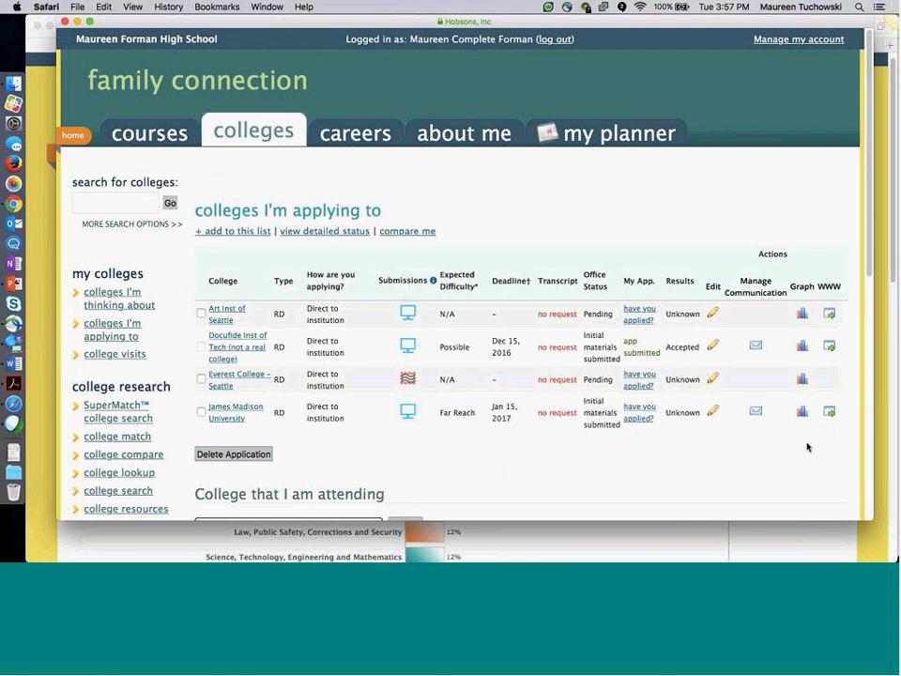
Open the Sample Graduation Plan from the student's managed course plans and display the courses for its Arts Requirement
{"action": "left_click", "coordinate": [169, 134]}
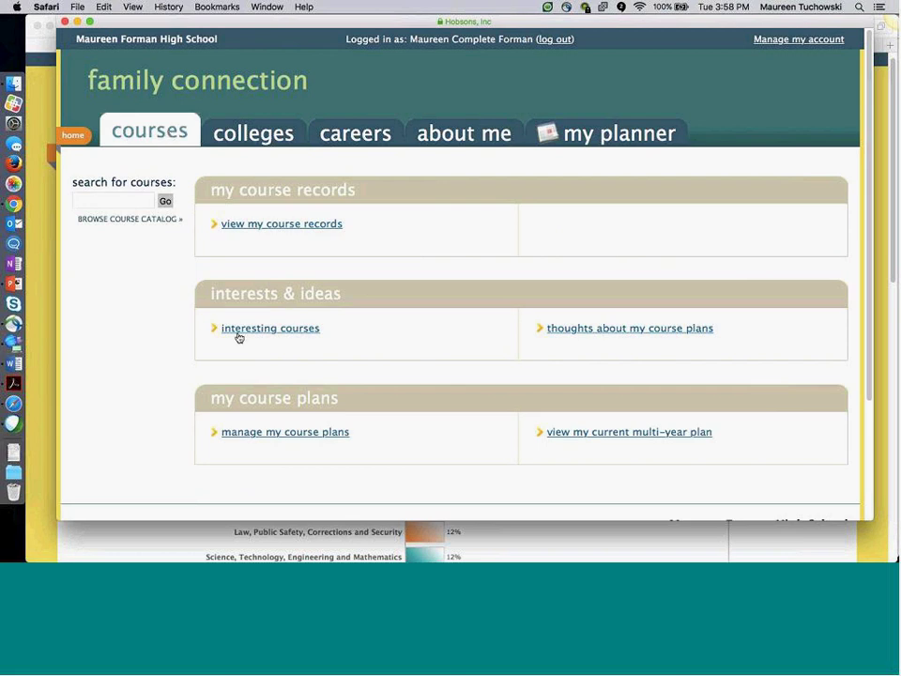
{"action": "left_click", "coordinate": [293, 433]}
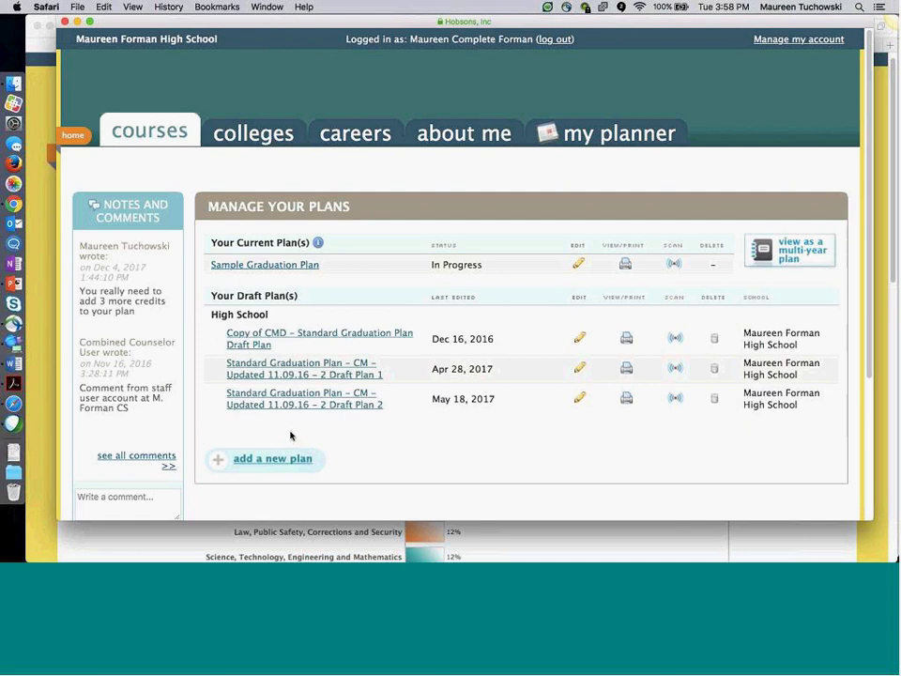
{"action": "left_click", "coordinate": [262, 271]}
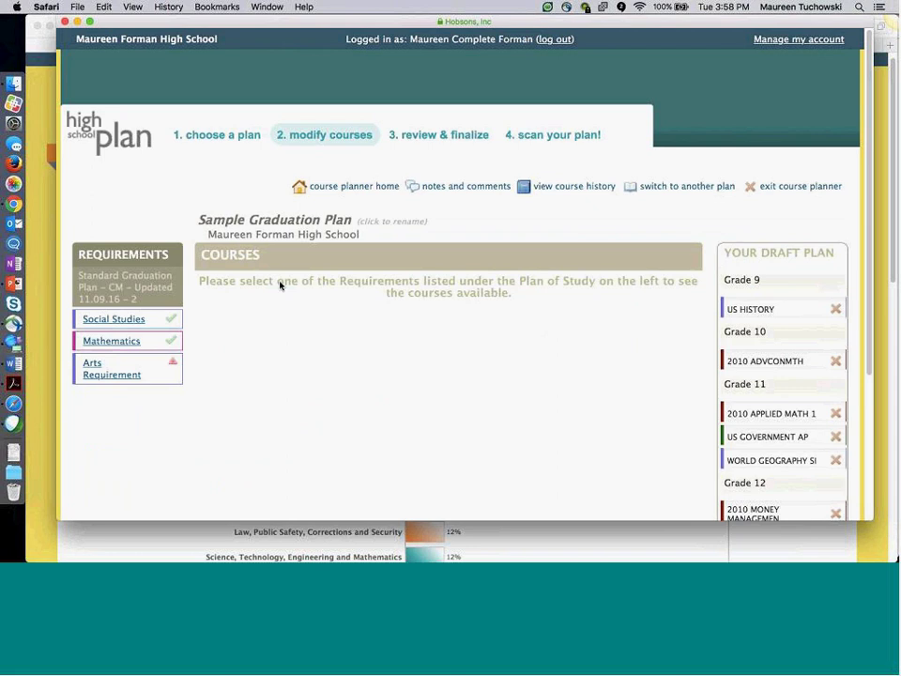
{"action": "left_click", "coordinate": [103, 375]}
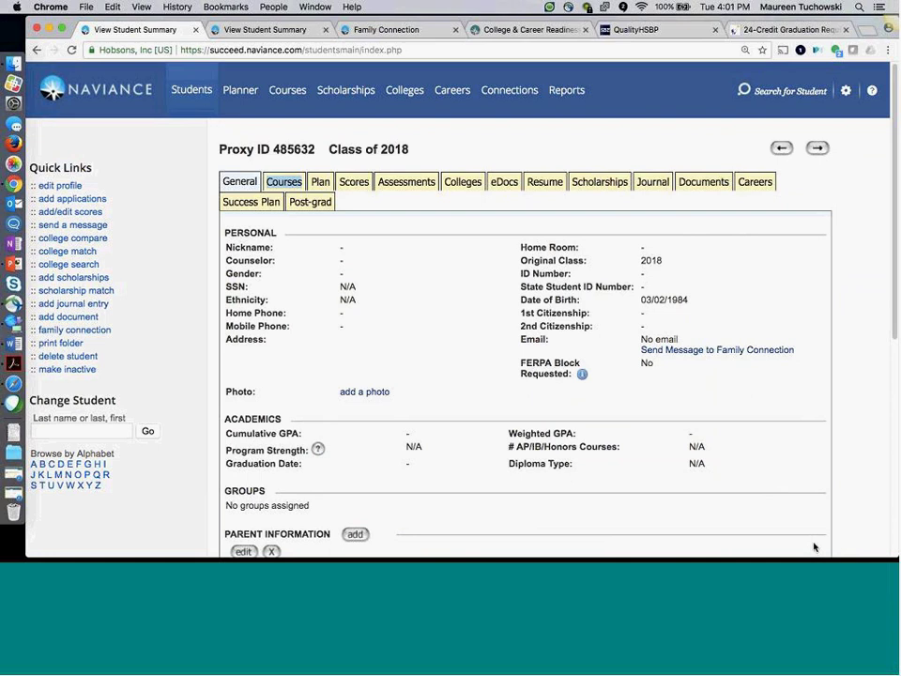
In the Naviance staff site in Chrome, expand the sample student's StrengthsExplorer results and open the student's course plans
{"action": "key", "text": "ctrl+Tab"}
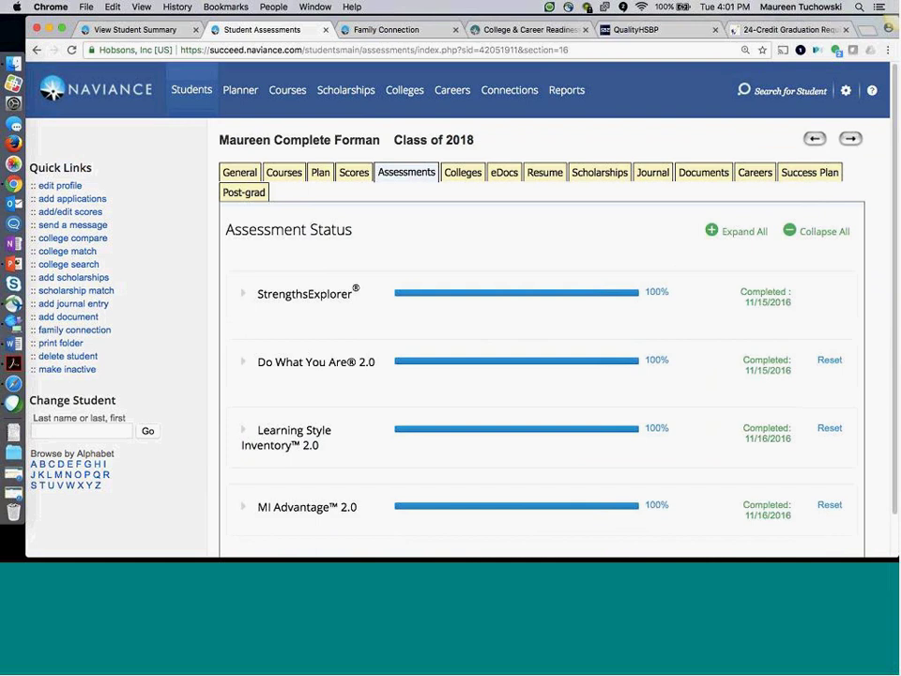
{"action": "left_click", "coordinate": [244, 296]}
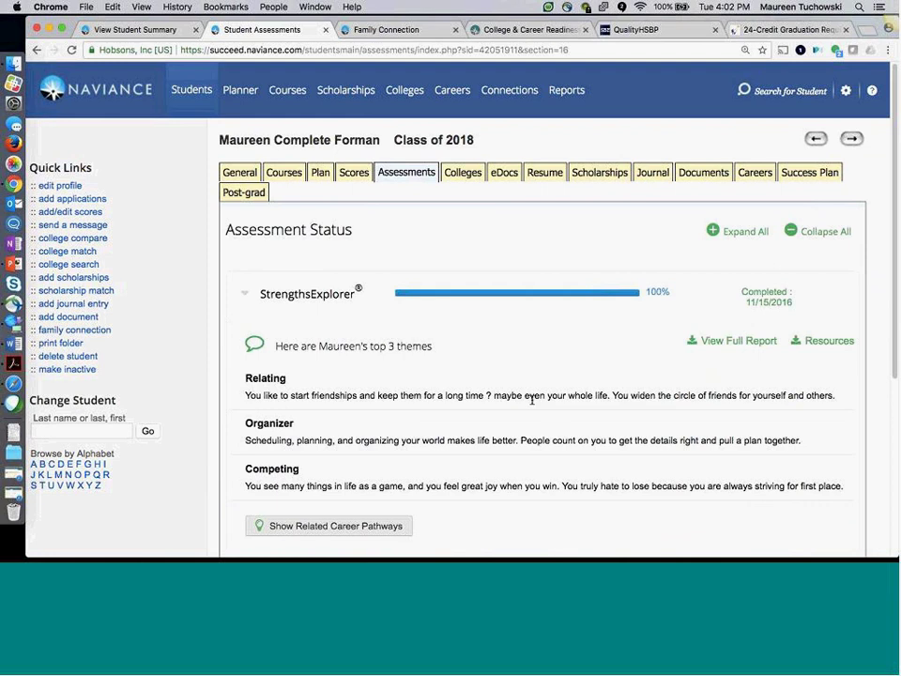
{"action": "left_click", "coordinate": [286, 172]}
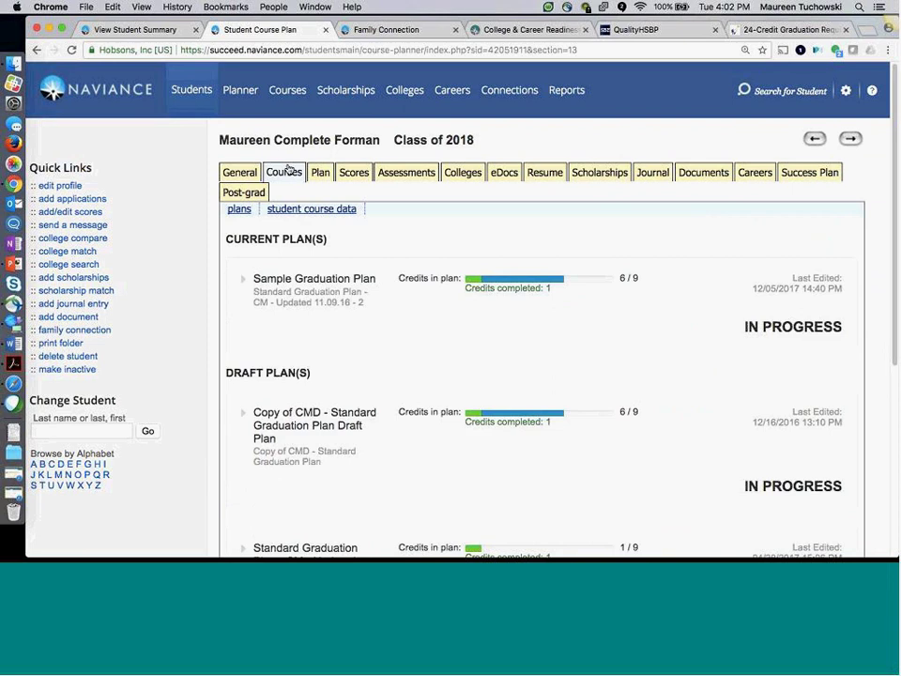
Open the student's eDocs record and go to the section for preparing application documents
{"action": "left_click", "coordinate": [498, 174]}
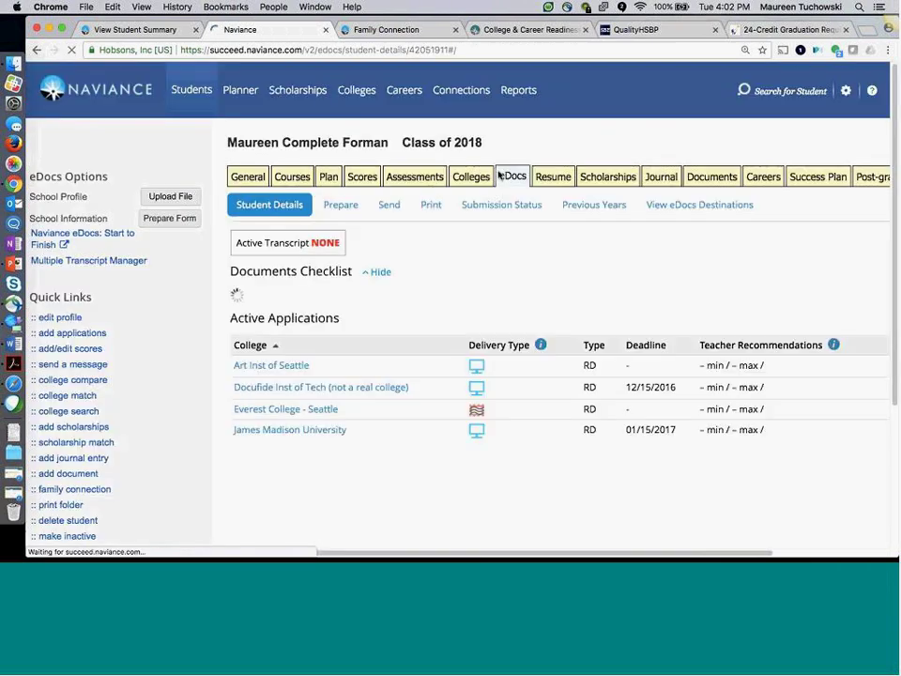
{"action": "left_click", "coordinate": [349, 208]}
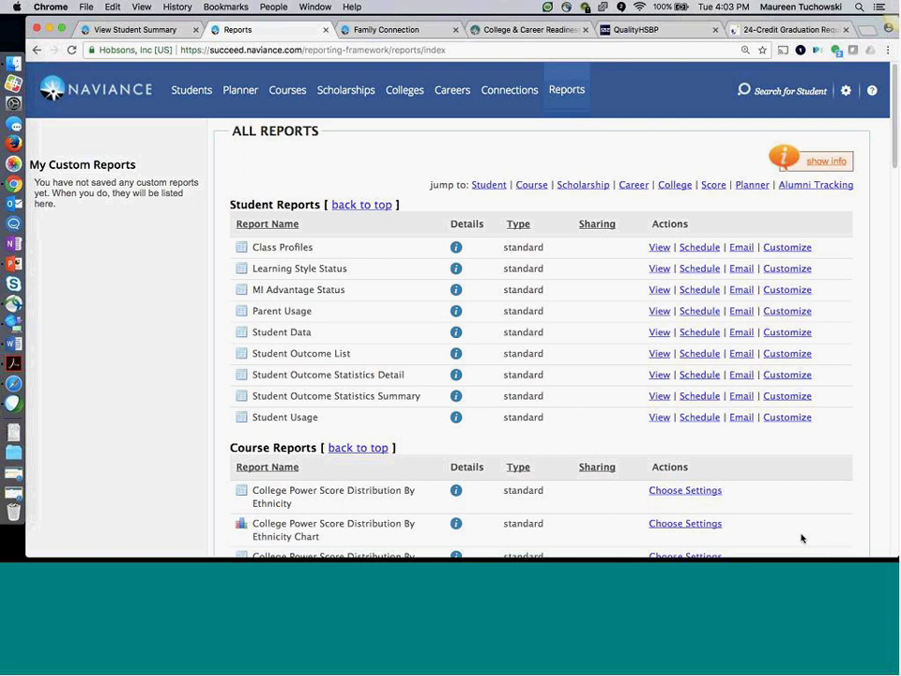
Look through the student, course and scholarship reports in the All Reports list and switch to the already open Naviance public home page
{"action": "scroll", "coordinate": [673, 416], "scroll_direction": "down", "scroll_amount": 3}
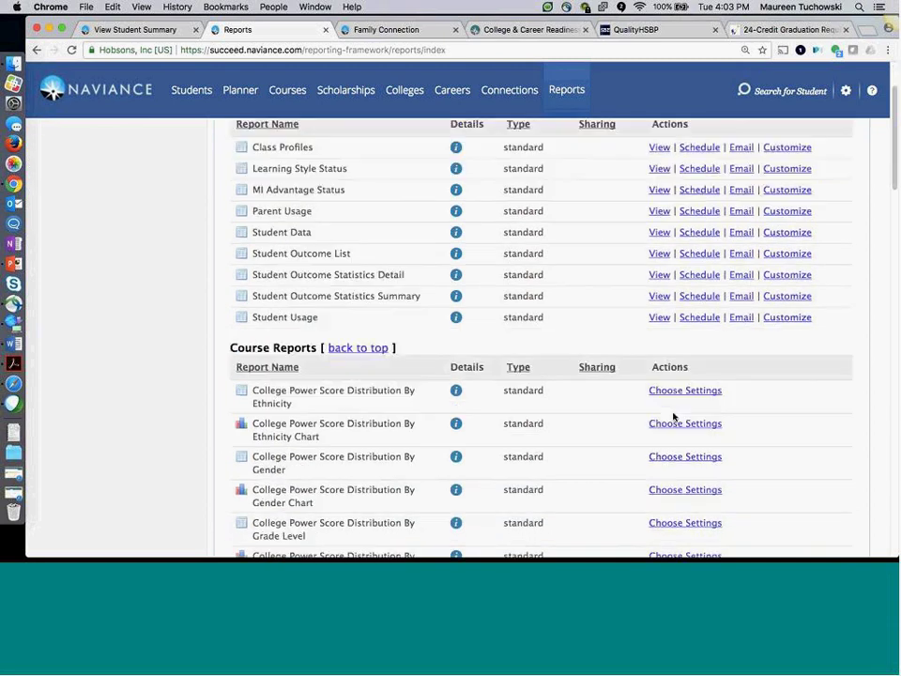
{"action": "scroll", "coordinate": [672, 416], "scroll_direction": "down", "scroll_amount": 1}
{"action": "scroll", "coordinate": [673, 416], "scroll_direction": "down", "scroll_amount": 3}
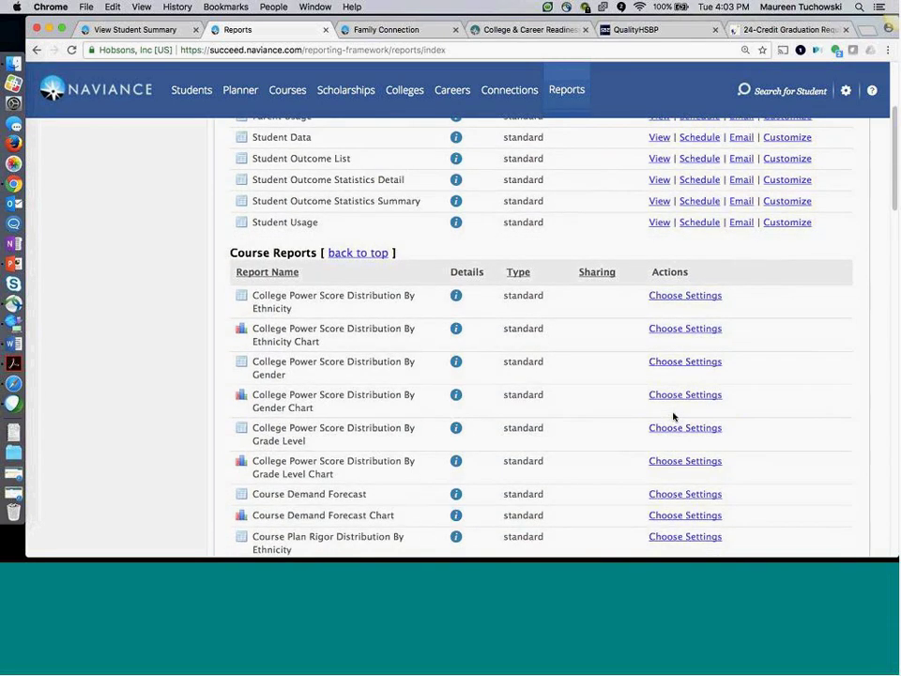
{"action": "scroll", "coordinate": [673, 415], "scroll_direction": "down", "scroll_amount": 1}
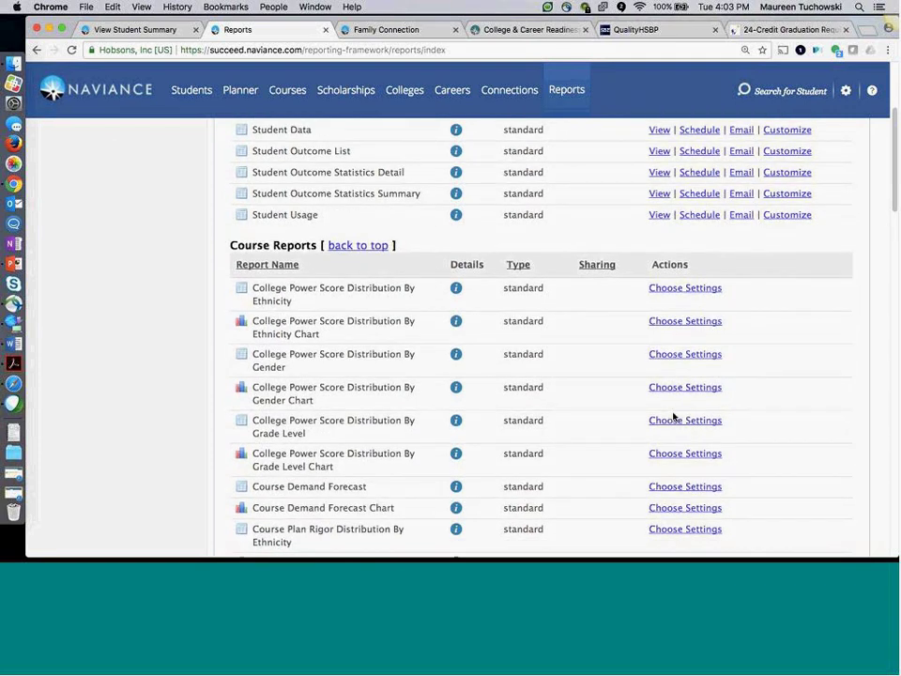
{"action": "scroll", "coordinate": [673, 415], "scroll_direction": "down", "scroll_amount": 5}
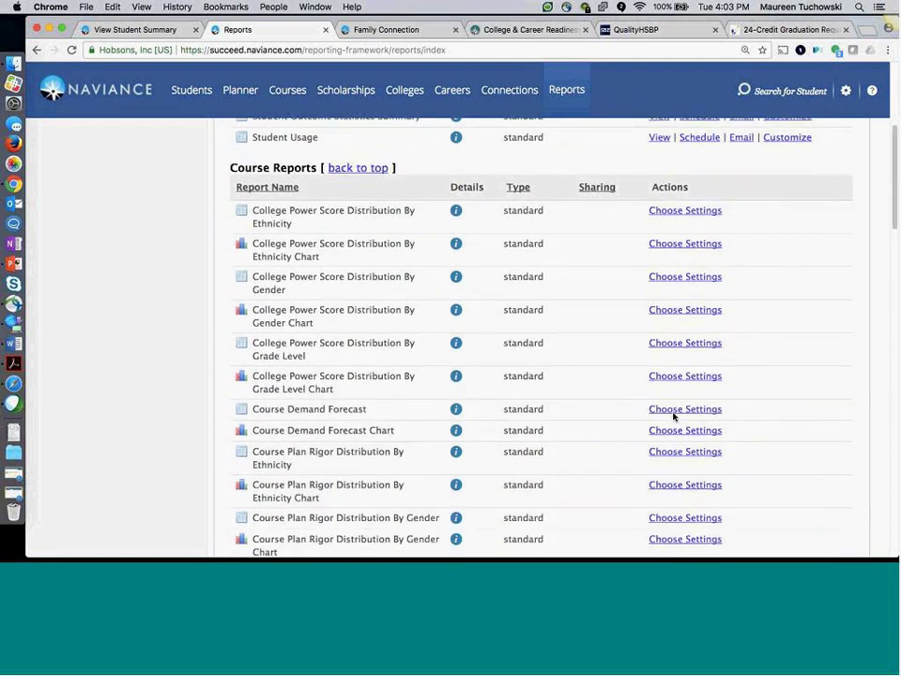
{"action": "scroll", "coordinate": [672, 416], "scroll_direction": "down", "scroll_amount": 10}
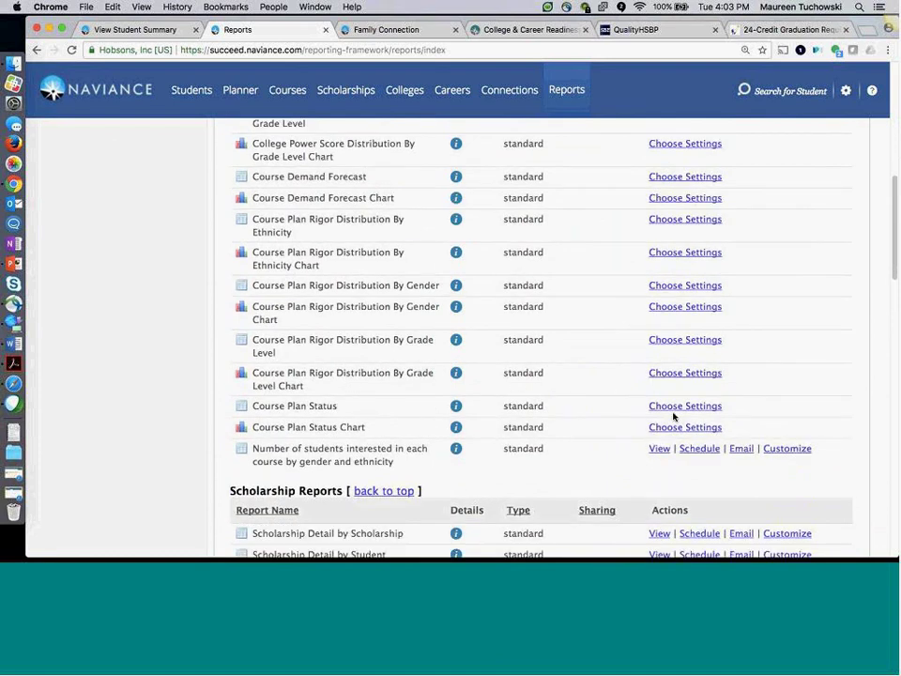
{"action": "scroll", "coordinate": [672, 416], "scroll_direction": "down", "scroll_amount": 14}
{"action": "scroll", "coordinate": [673, 415], "scroll_direction": "up", "scroll_amount": 20}
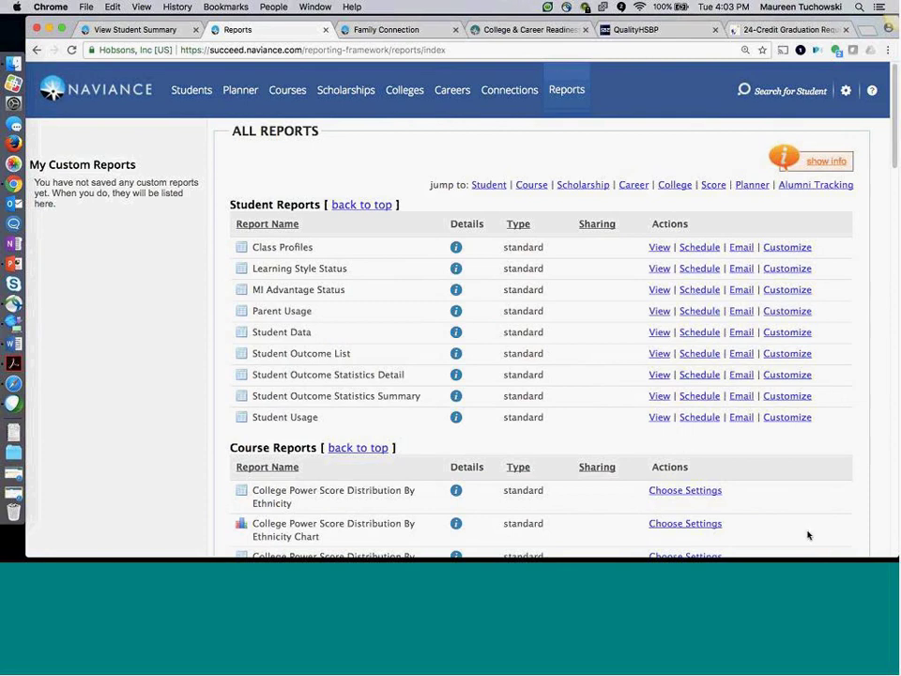
{"action": "key", "text": "super+4"}
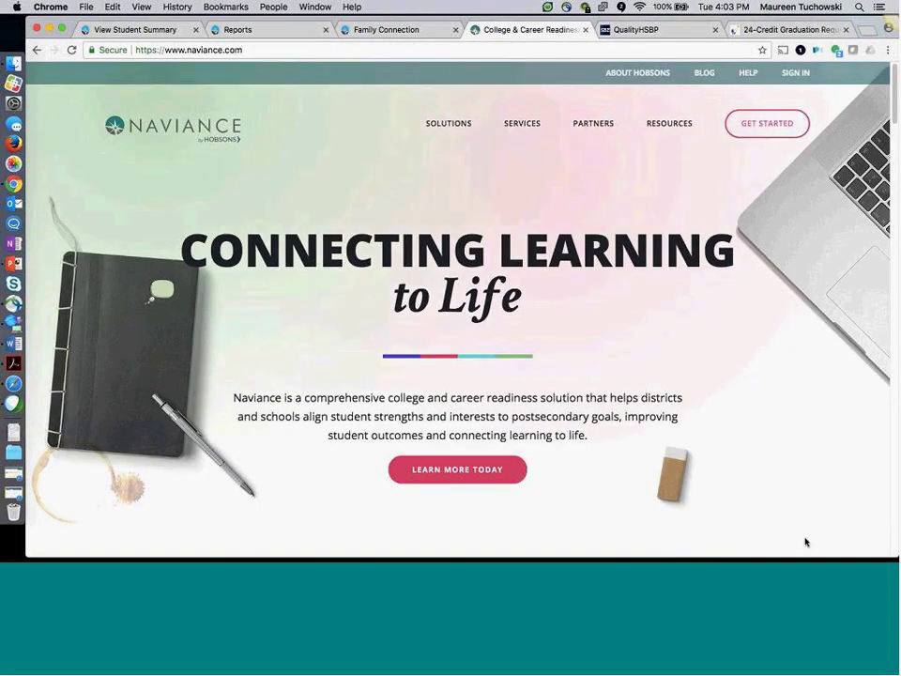